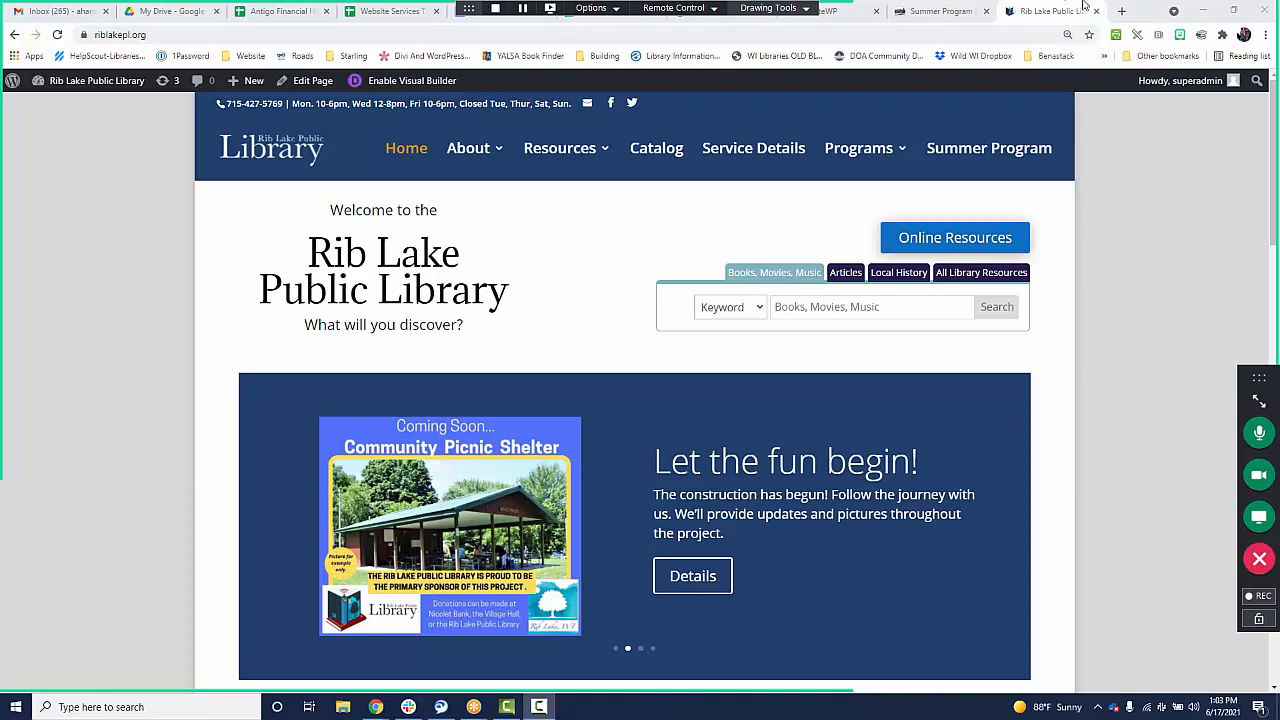
Open dev.demmerlibrary.org in a new tab and look over its home page as far as the blog posts section.
click(1121, 12)
text(dev.demm)
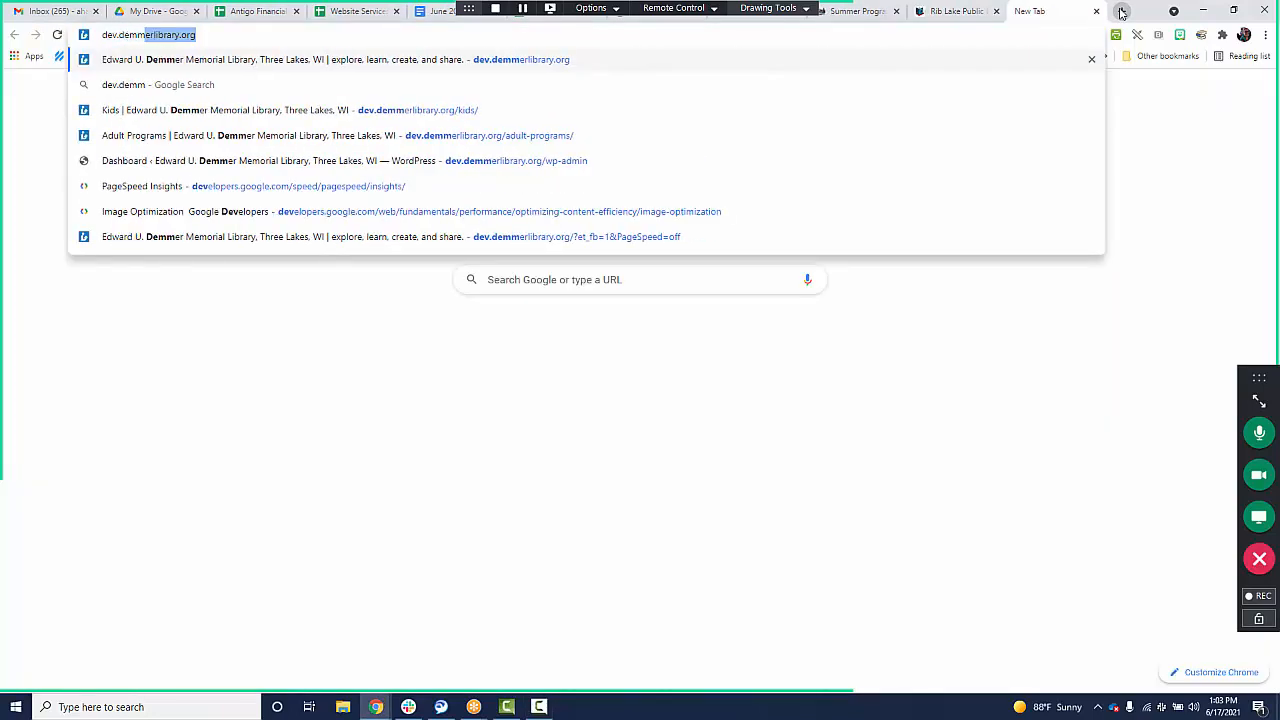
key(Return)
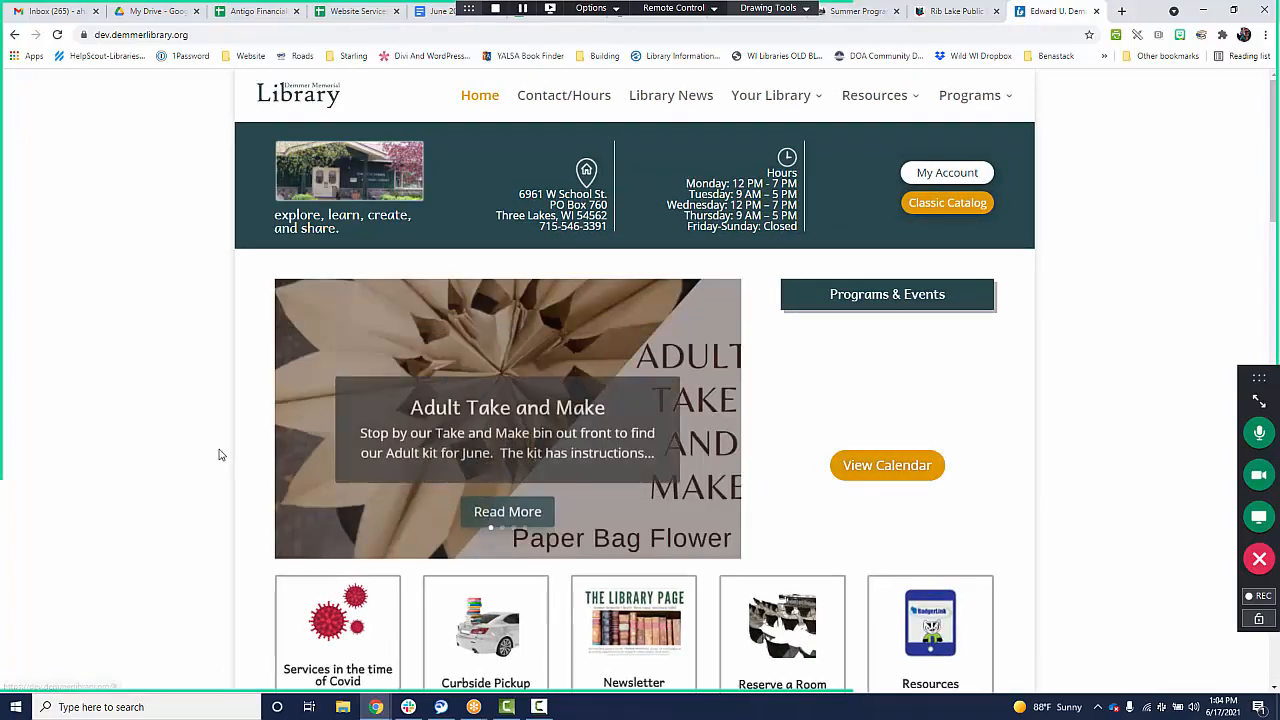
scroll(316, 422, down, 5)
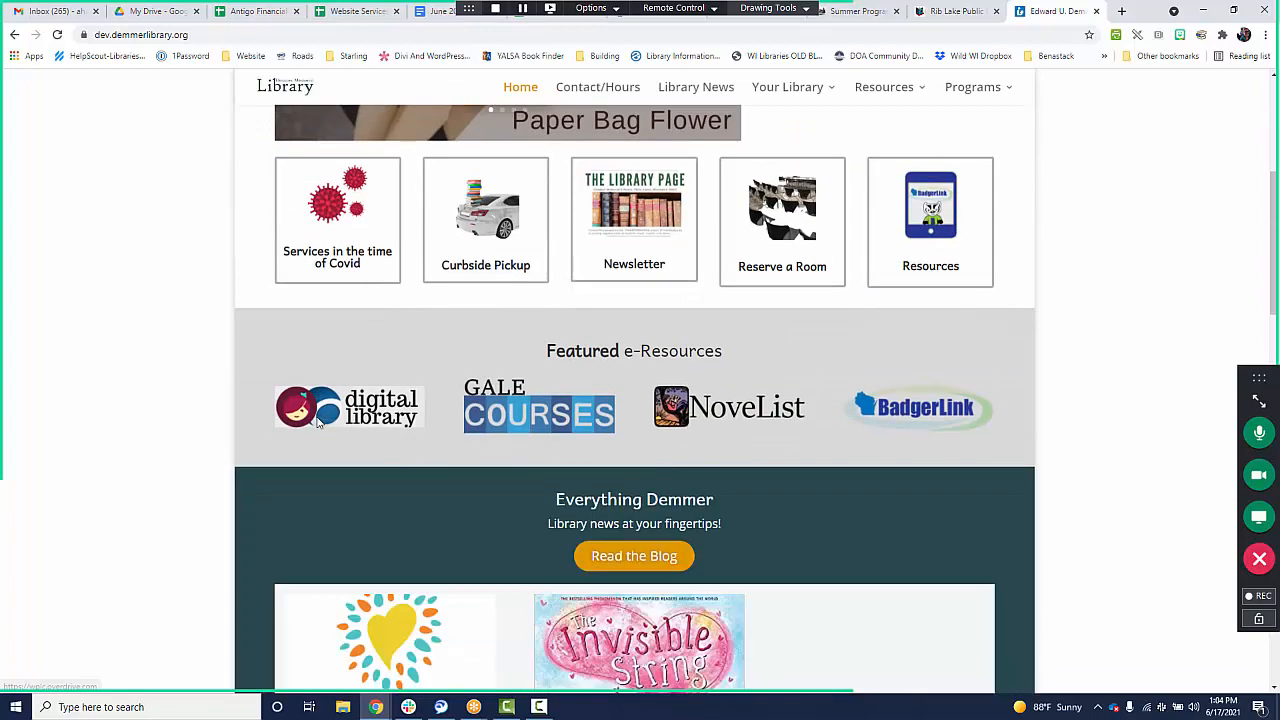
scroll(316, 422, down, 3)
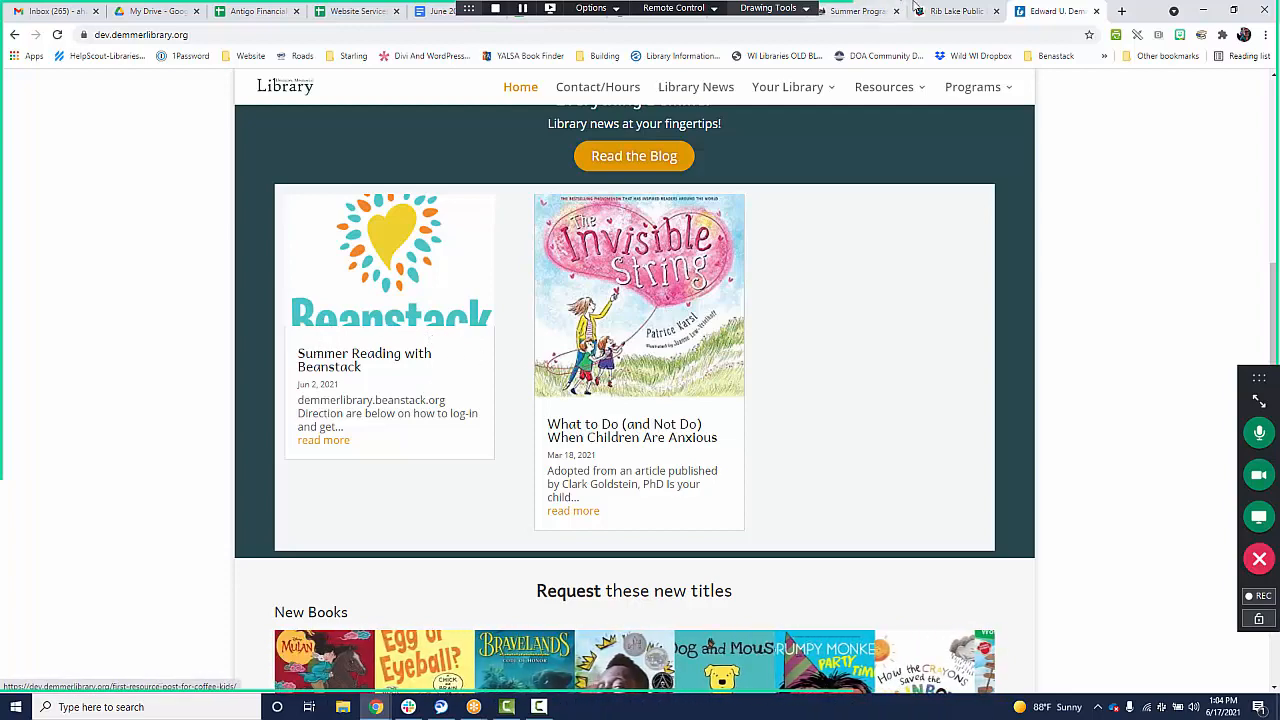
Return to the Rib Lake Public Library home page and look over its picnic shelter feature and navigation menus.
click(943, 14)
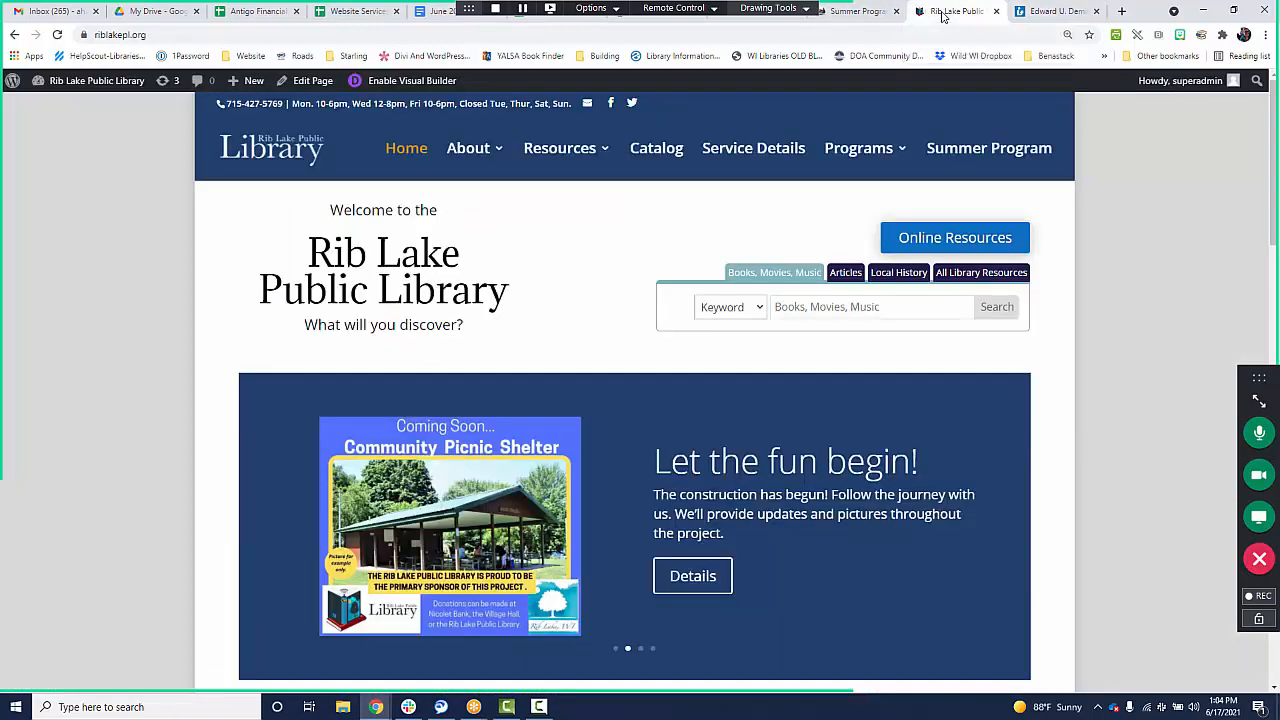
scroll(956, 457, down, 3)
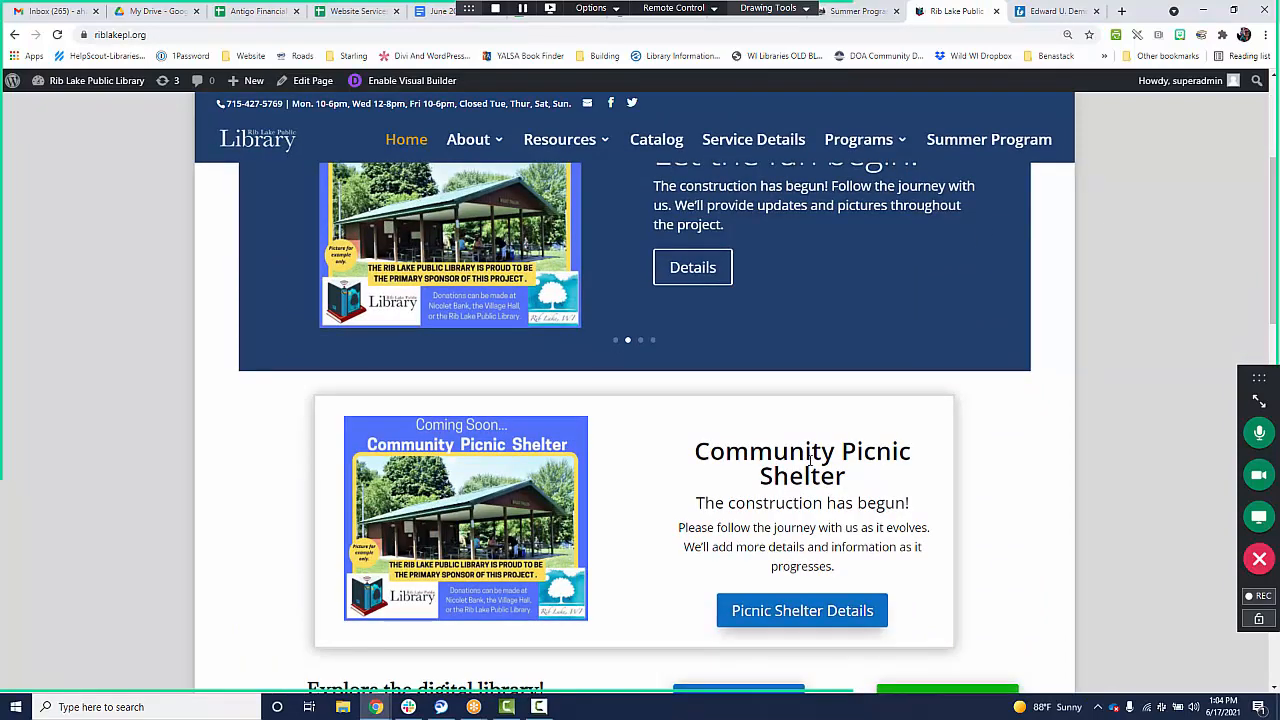
scroll(563, 420, up, 3)
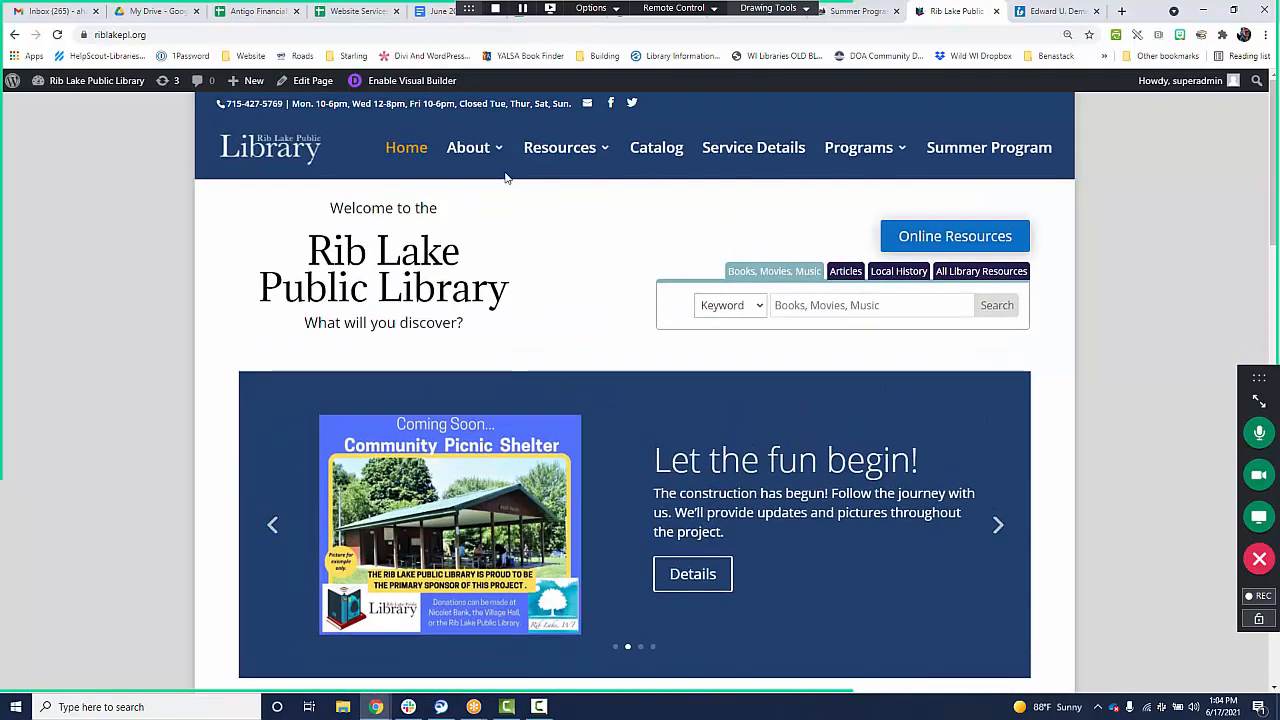
mouse_move(549, 152)
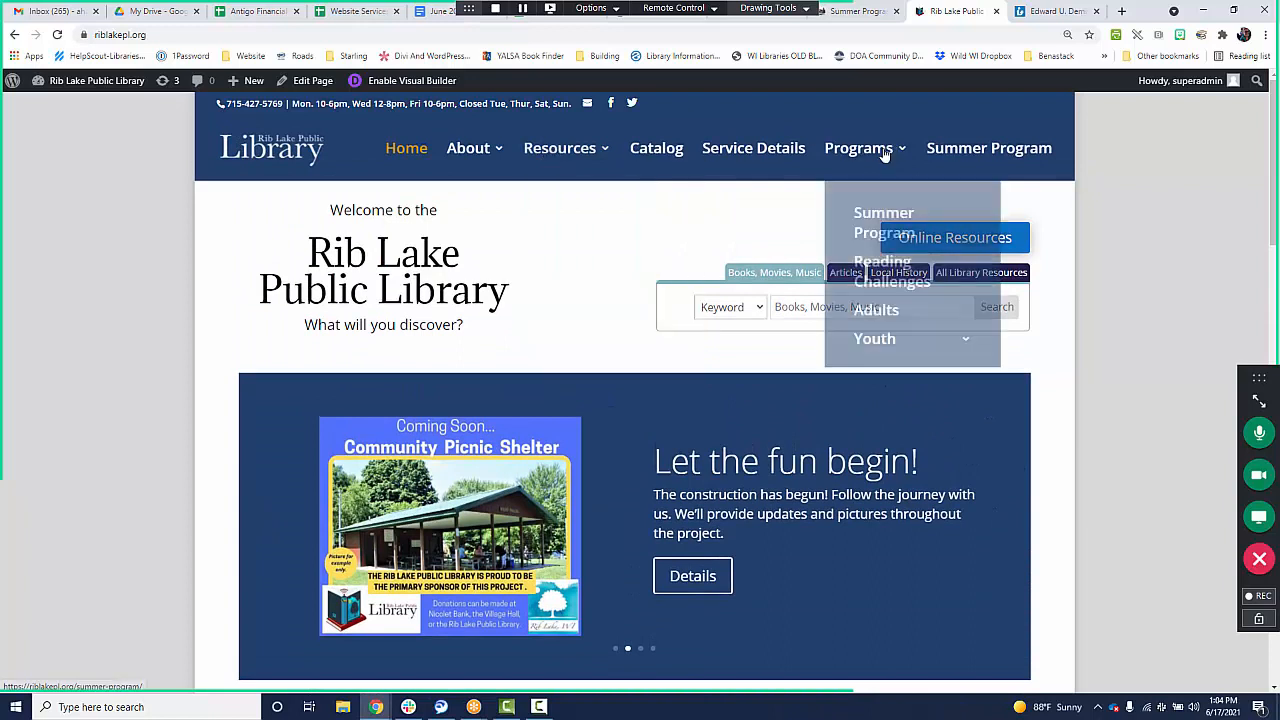
mouse_move(886, 149)
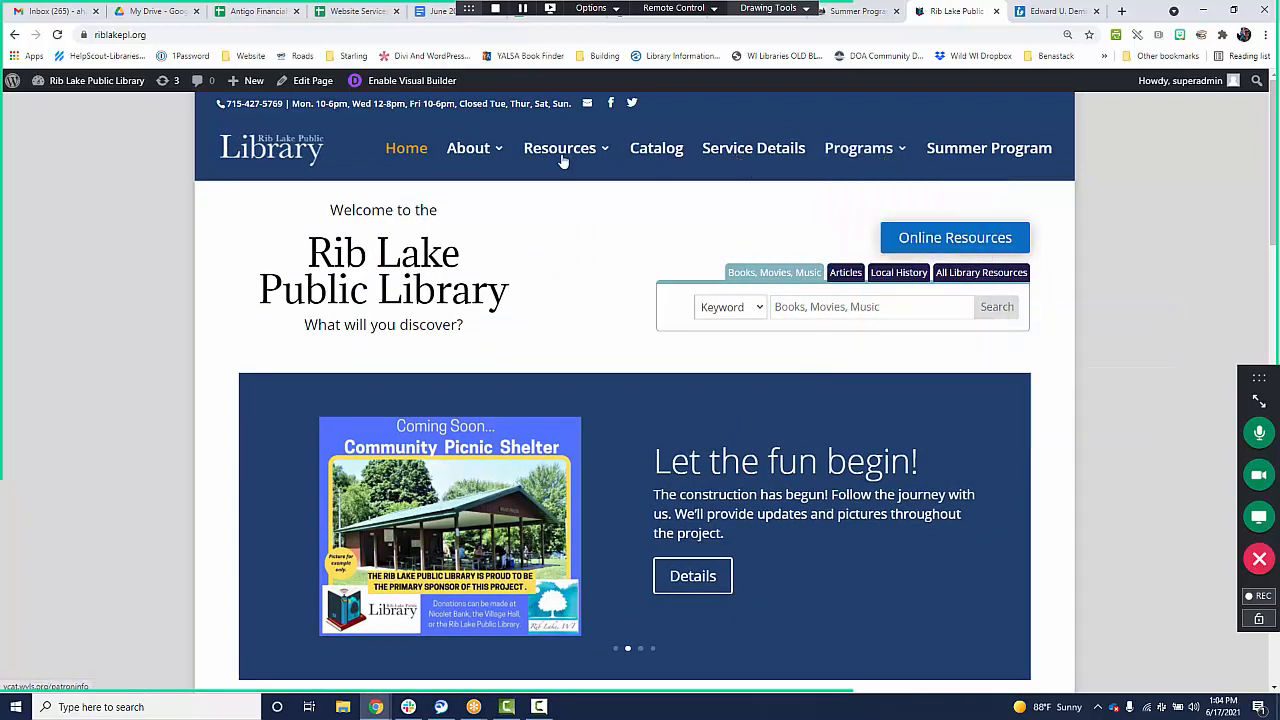
mouse_move(475, 160)
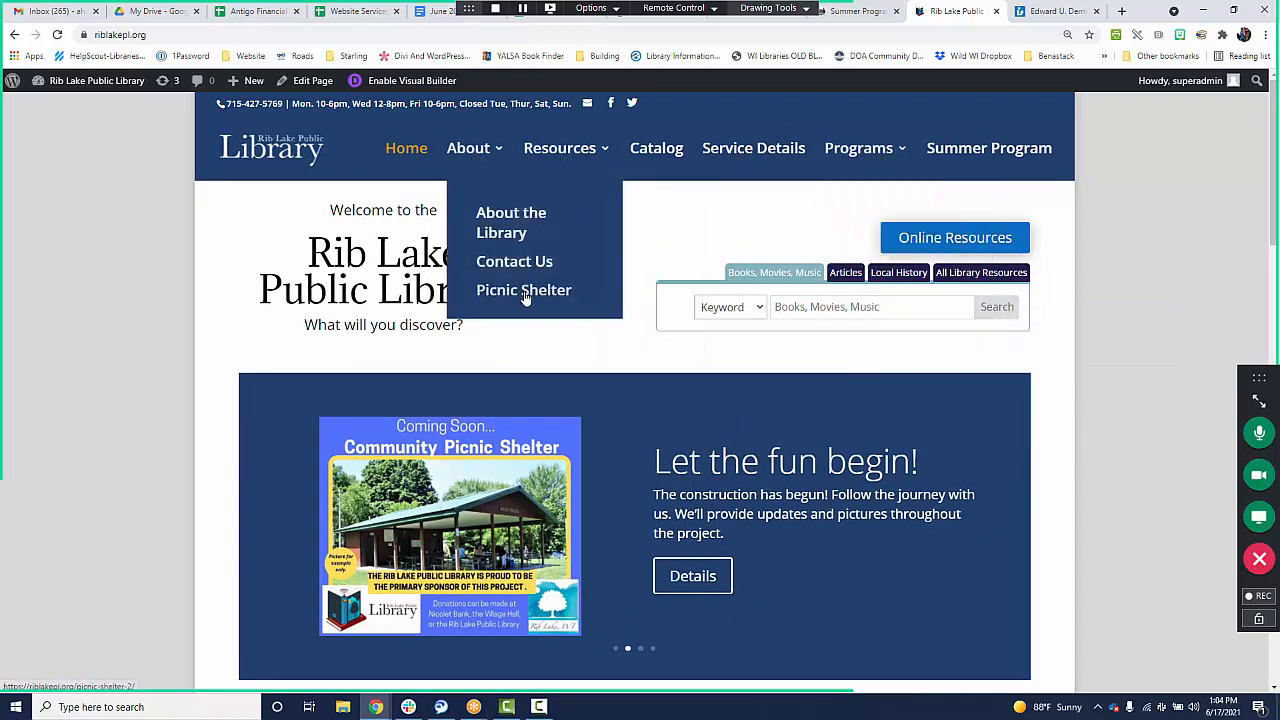
Open the picnic shelter details from the home page slider and review the posts under Shelter Progress Updates.
click(682, 587)
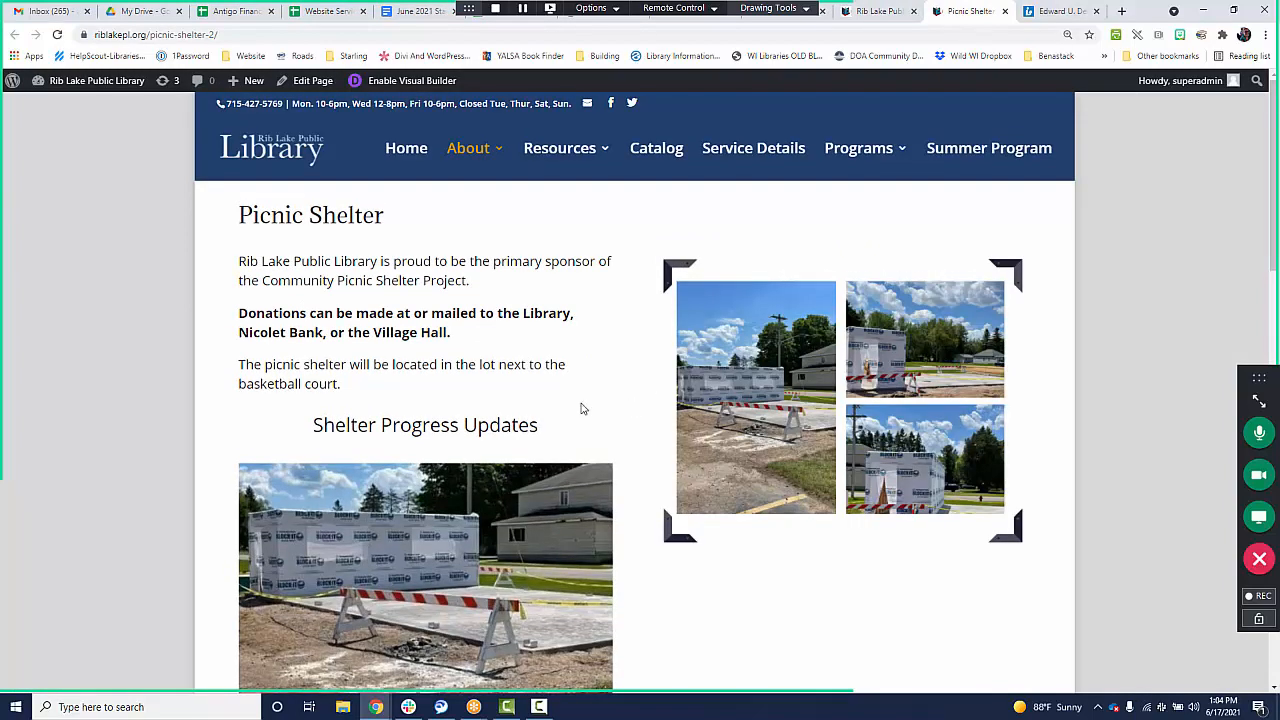
scroll(415, 413, down, 2)
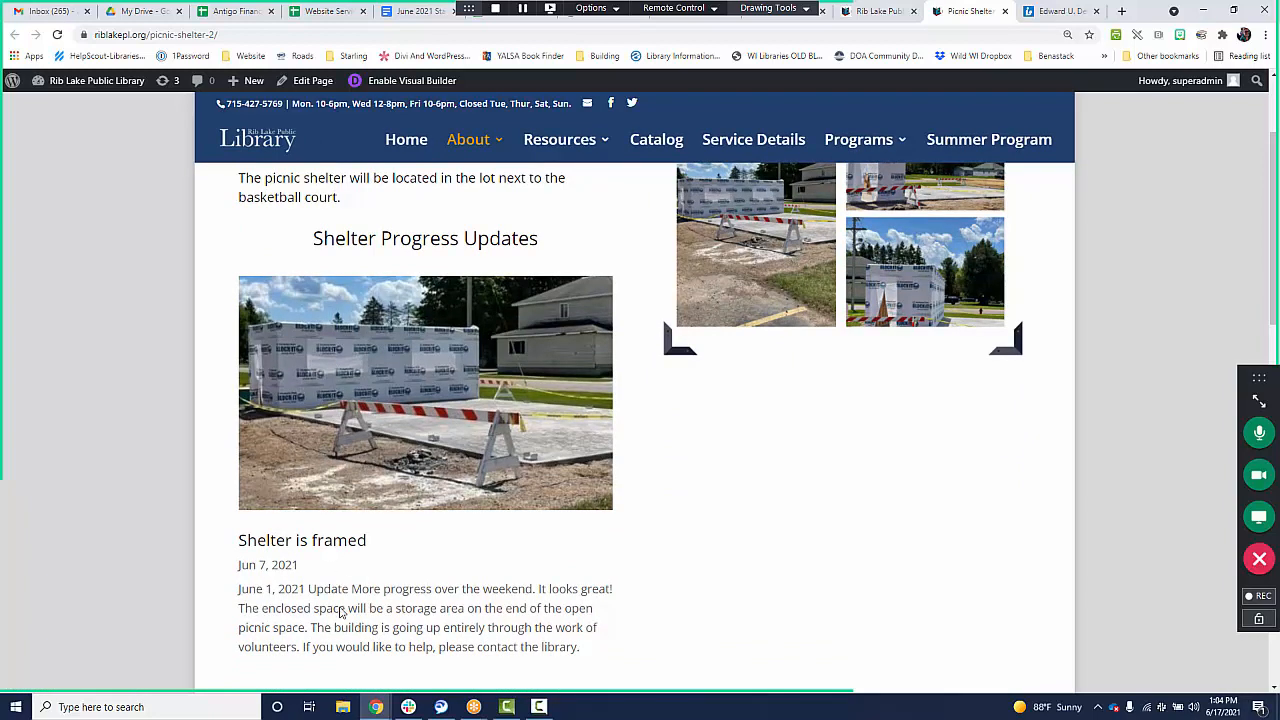
scroll(300, 190, up, 1)
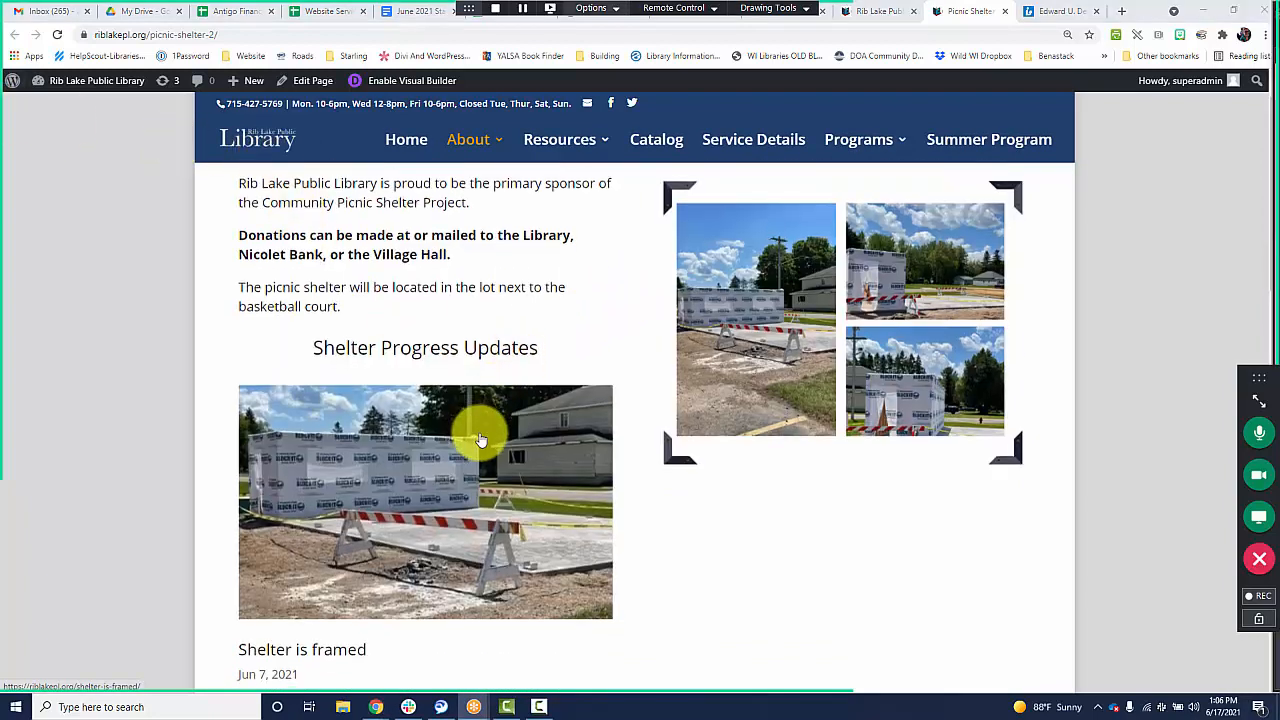
scroll(480, 438, down, 2)
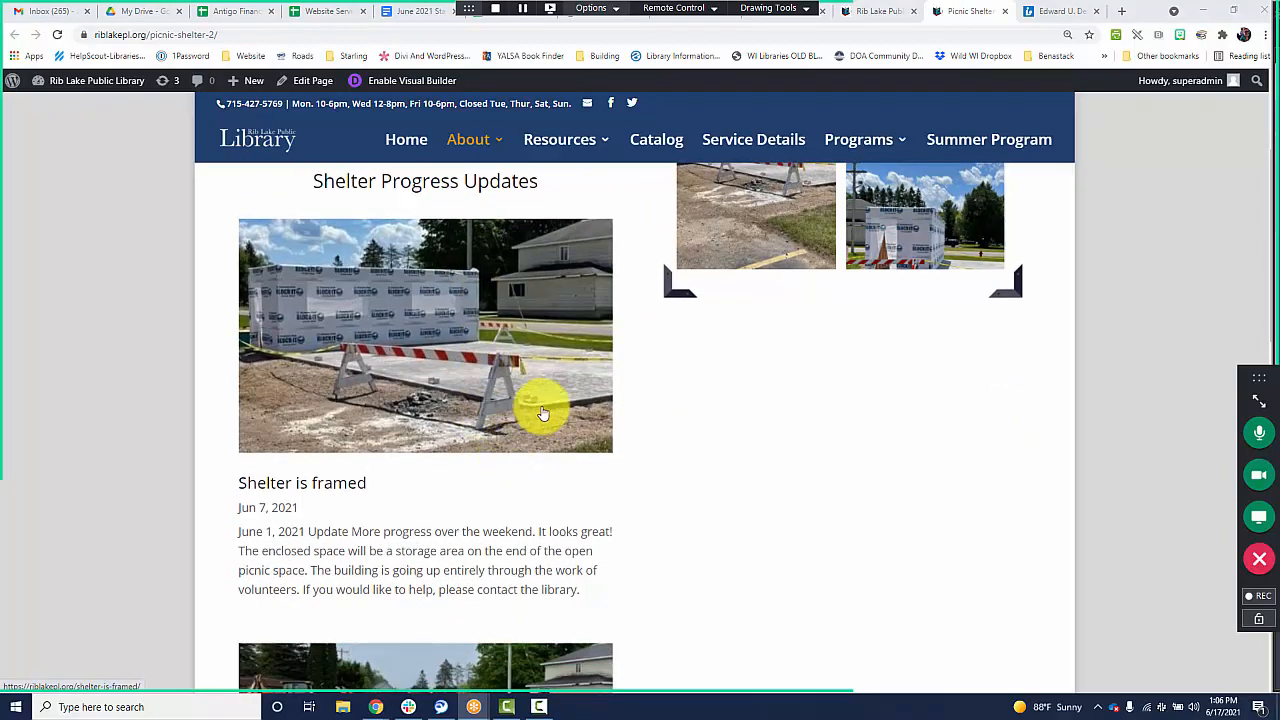
scroll(556, 385, up, 2)
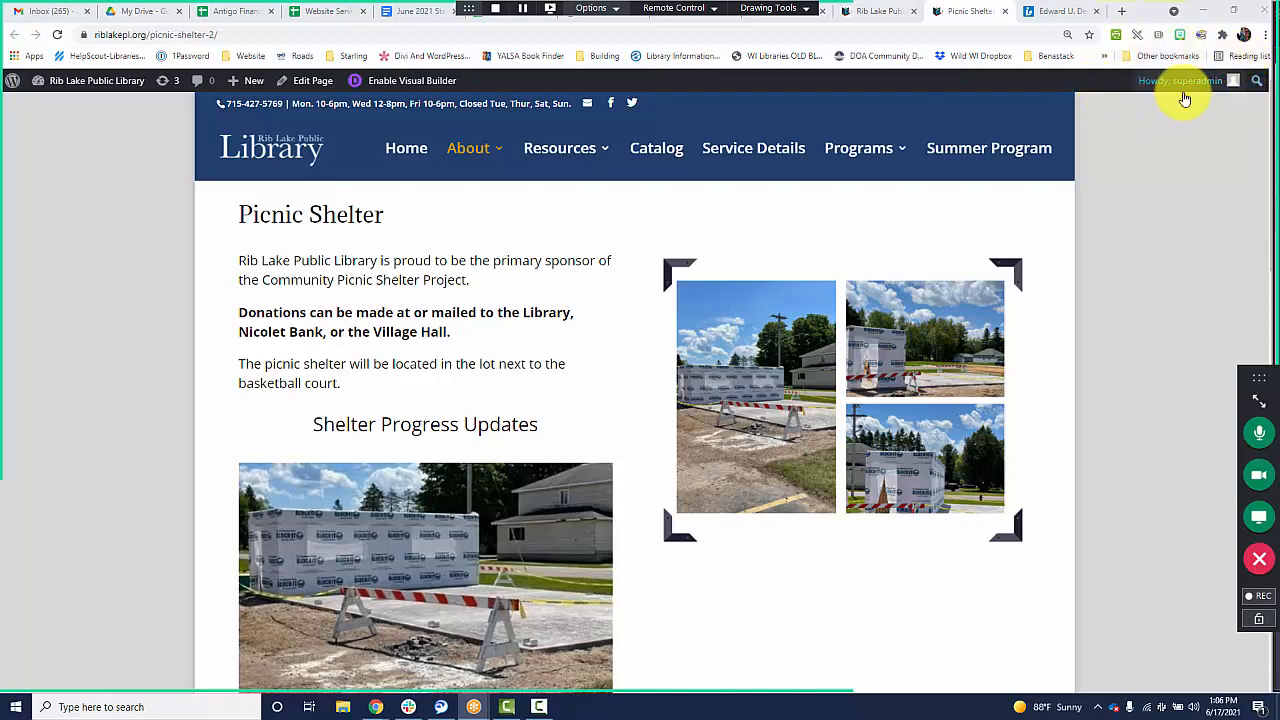
Create a new post on the Rib Lake Public Library site titled "Test Post to be deleted".
mouse_move(1212, 86)
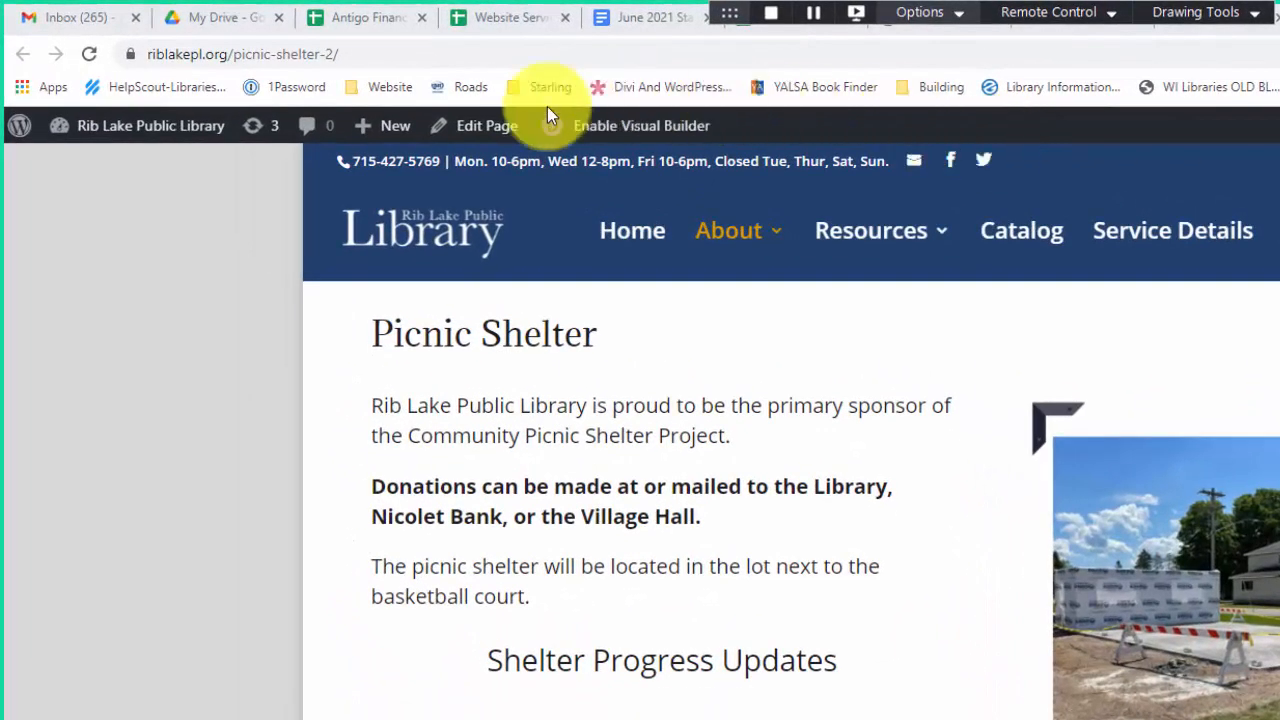
mouse_move(350, 140)
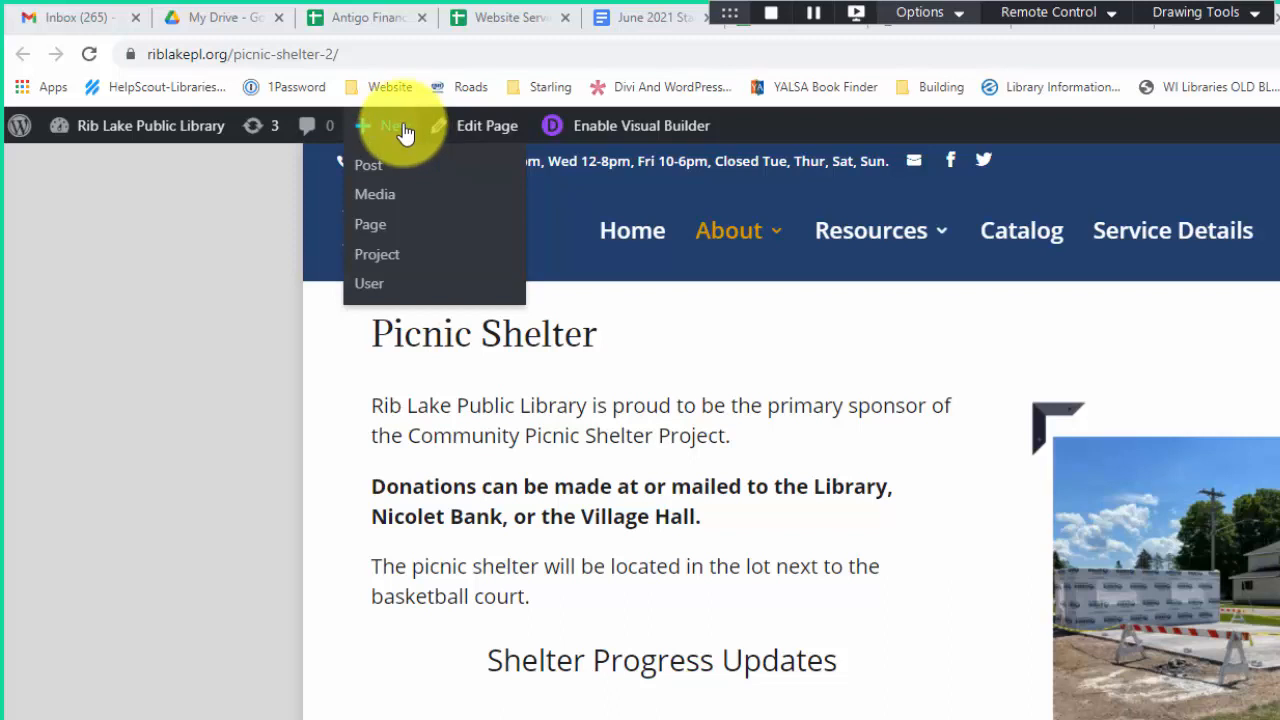
click(368, 172)
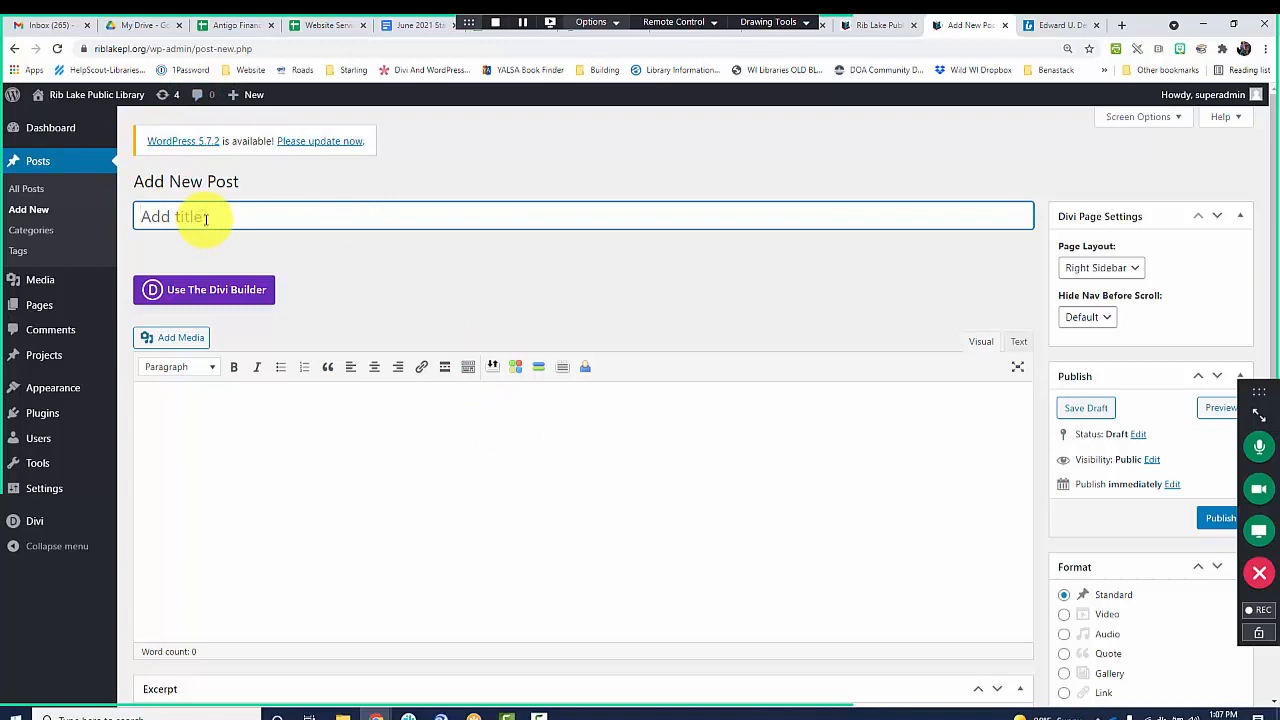
text(Test Post to be deleted)
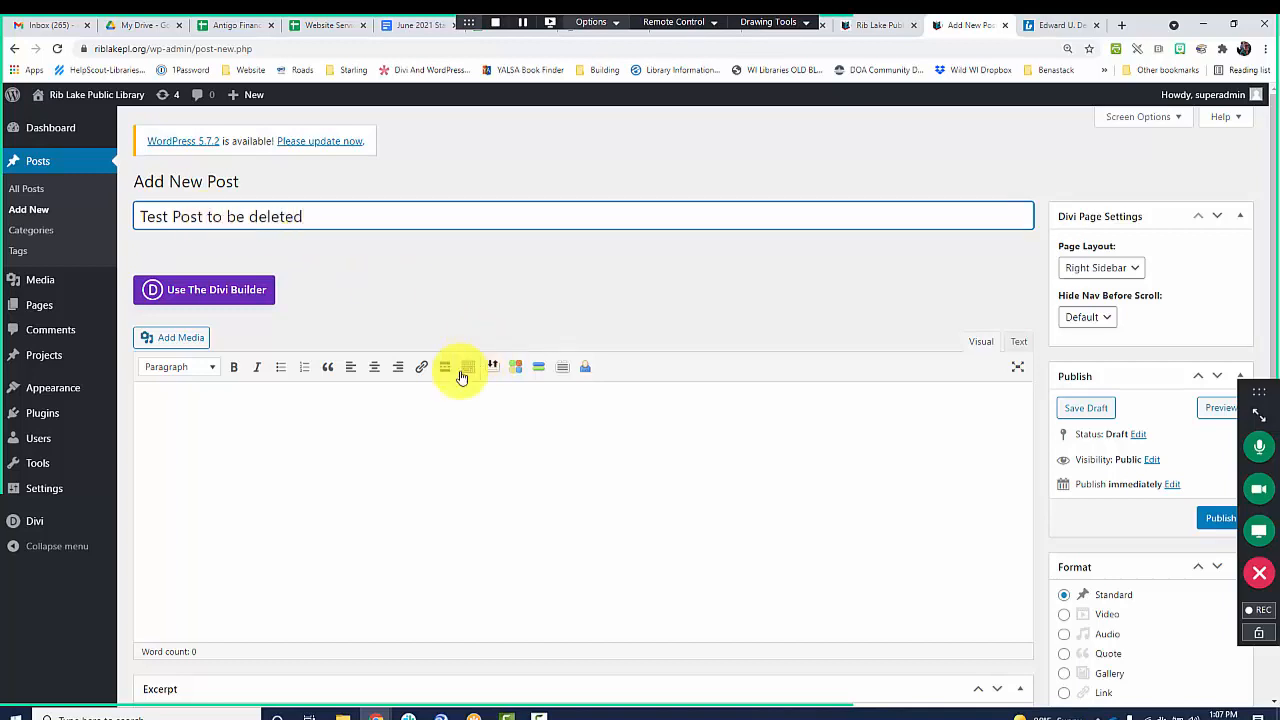
Fill the post body with the placeholder text "jdlplajsdf lksjd fljasd fljks dflkj sdlfjk sldfj alsdjkf sld kjf".
click(340, 437)
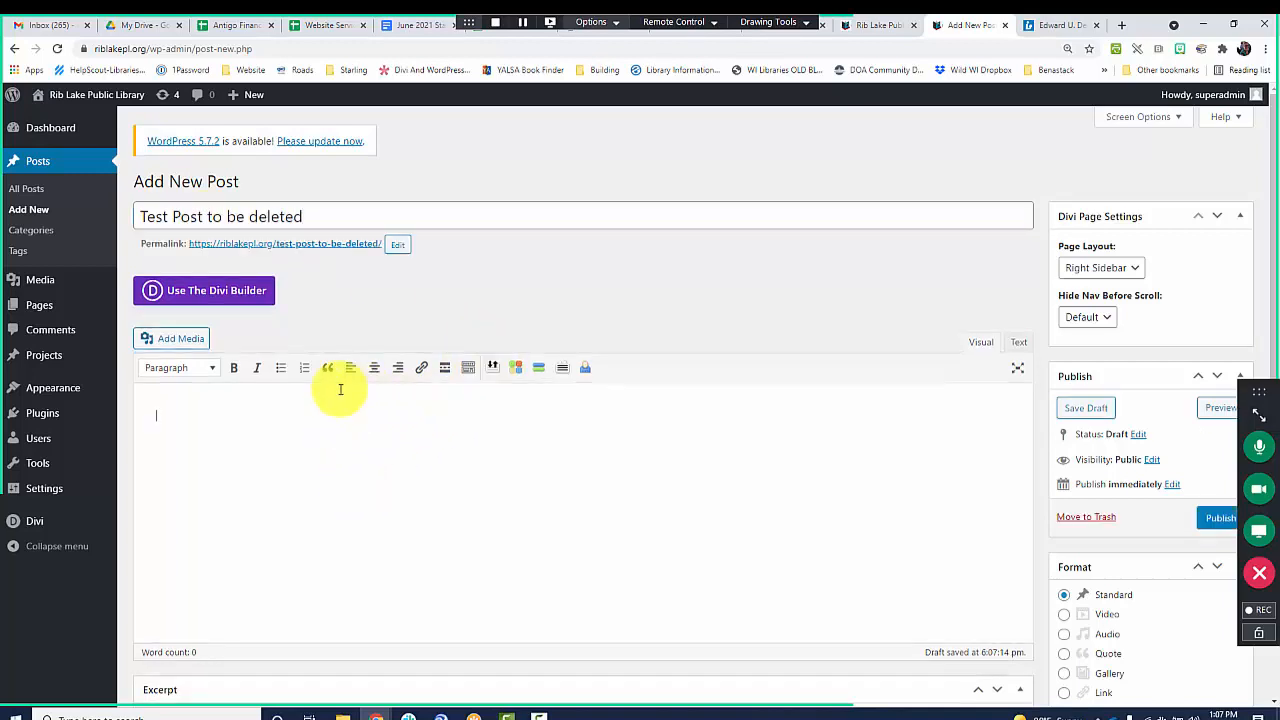
scroll(266, 451, down, 2)
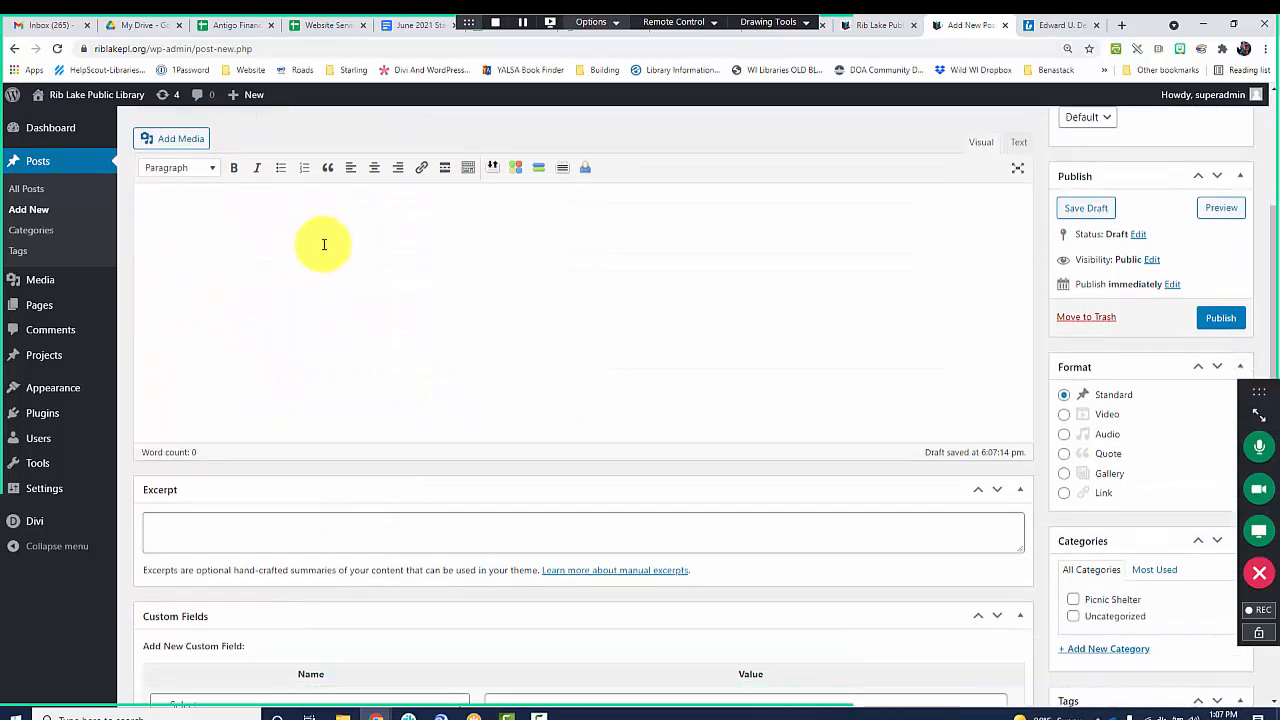
scroll(408, 388, up, 1)
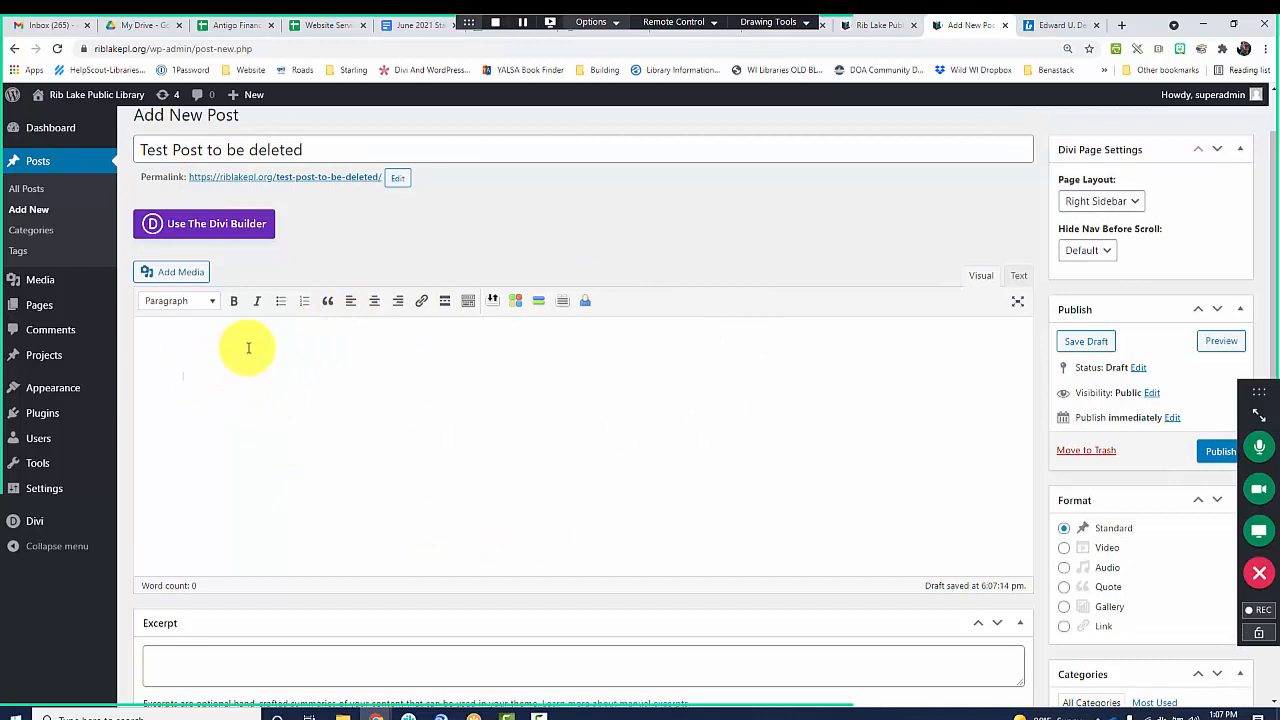
text(jdlplajsdf lksjd fljasdfljks dflkj)
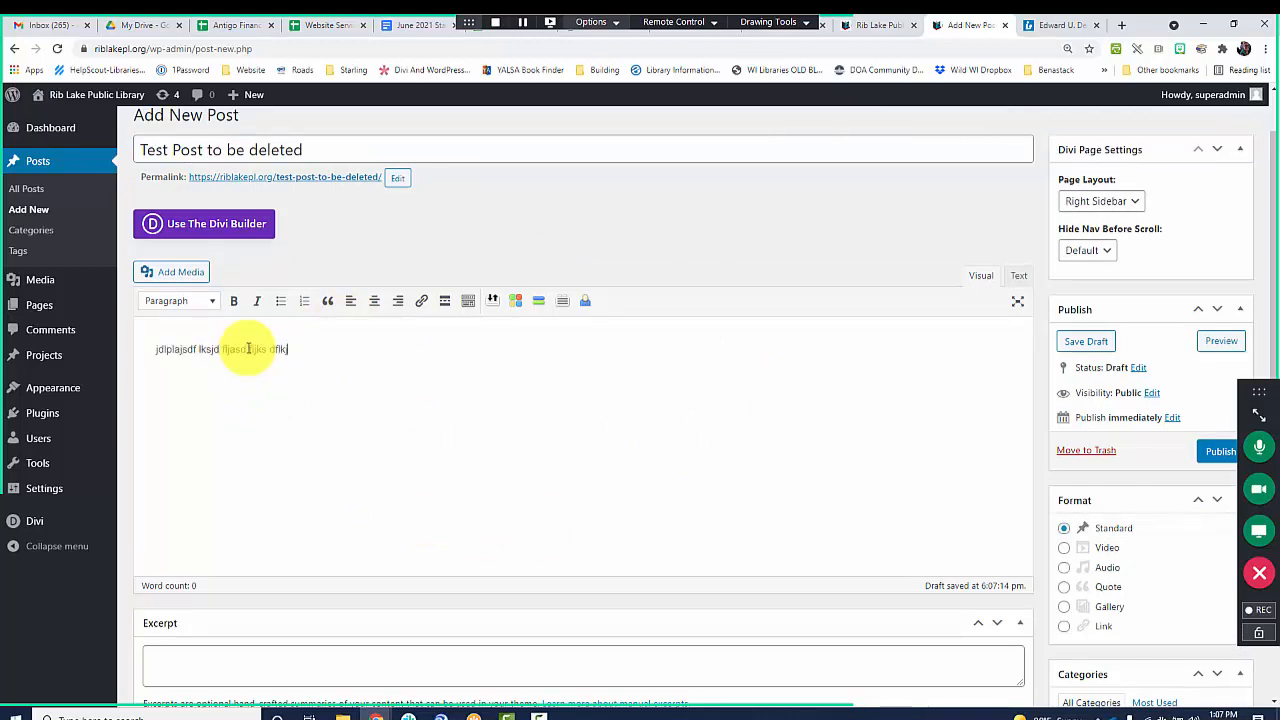
text( sdlfjk sldfj alsdjkf sld kjf)
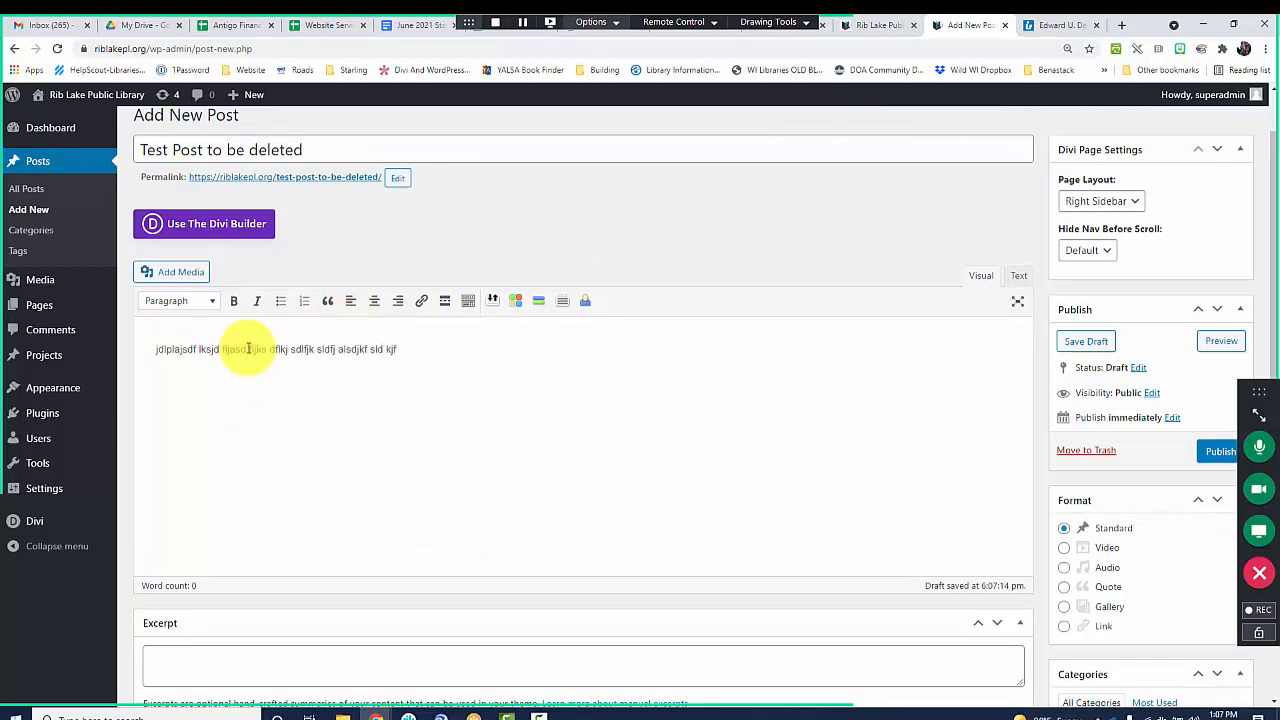
Check how post summaries appear on the two library home pages, and enter a short sentence calling a person cool as the post's excerpt.
scroll(270, 390, down, 2)
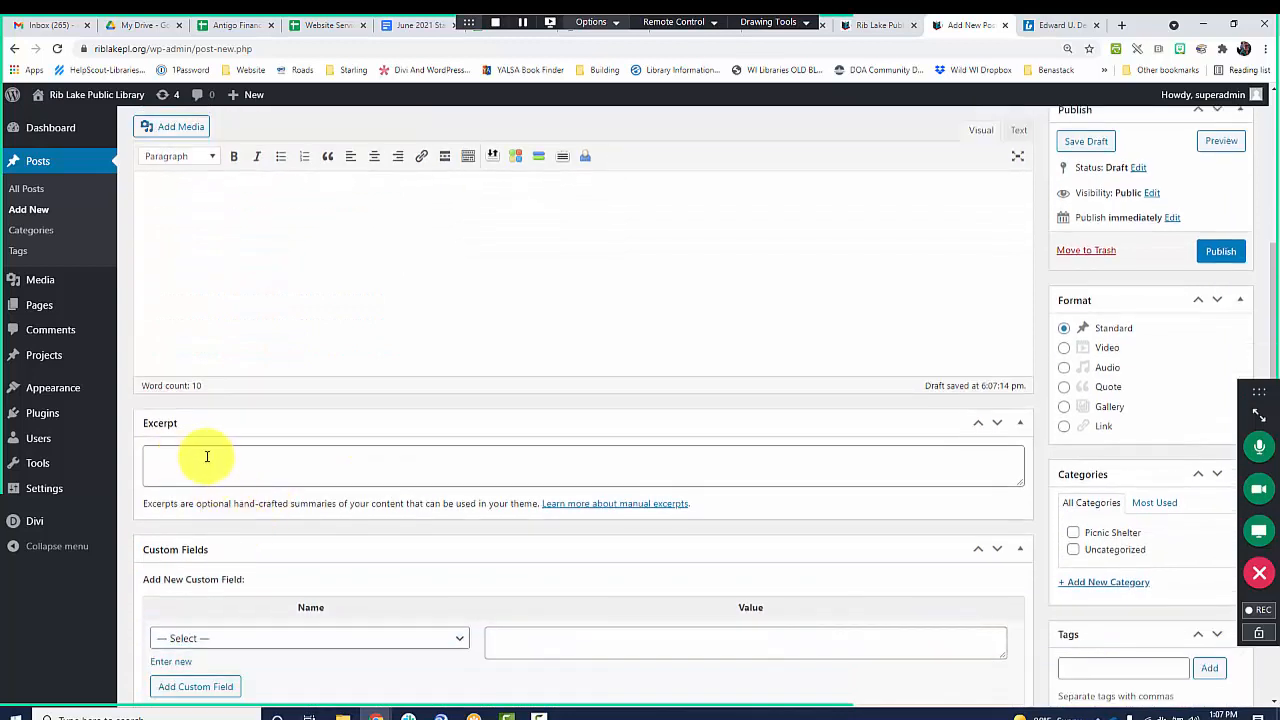
click(207, 456)
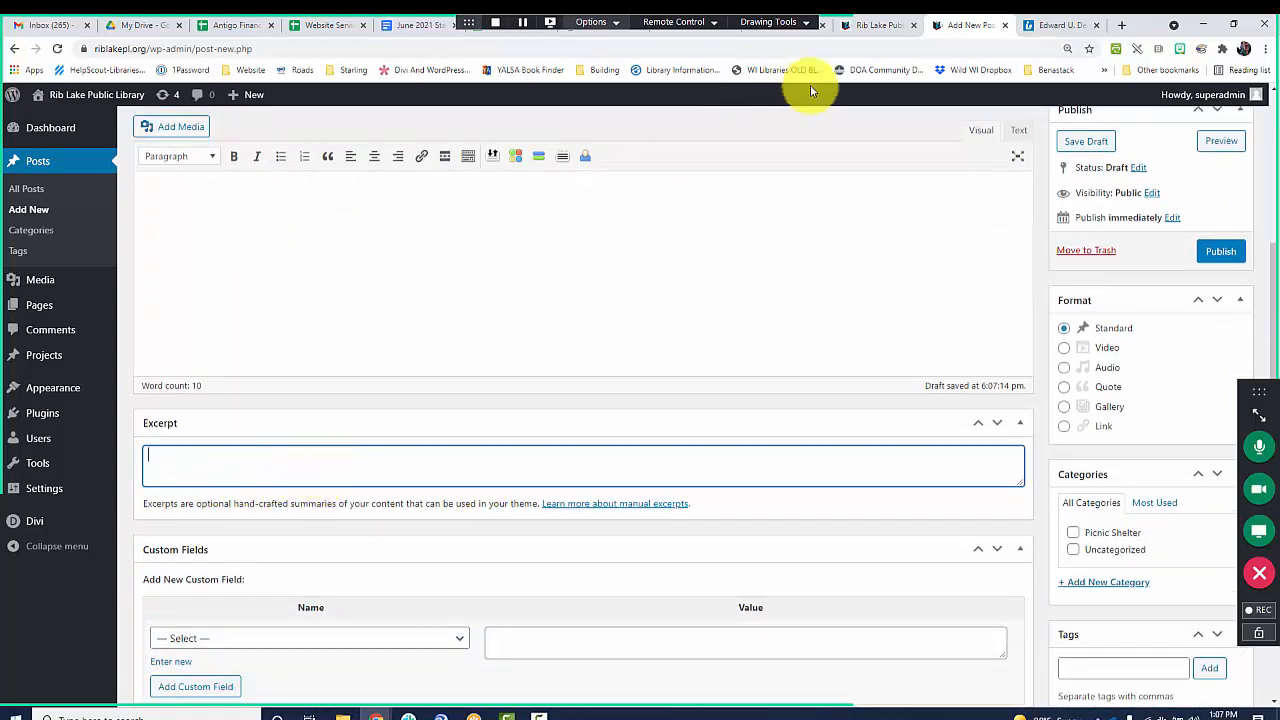
click(880, 26)
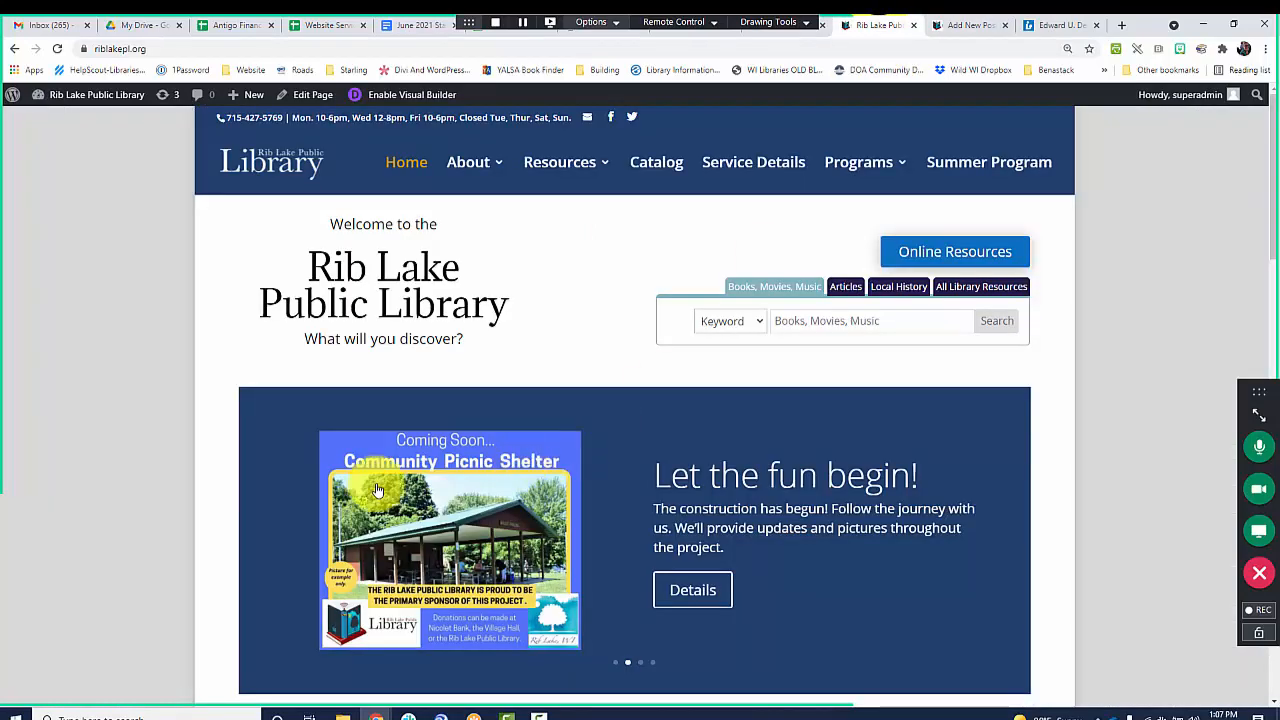
scroll(371, 491, down, 5)
click(1060, 25)
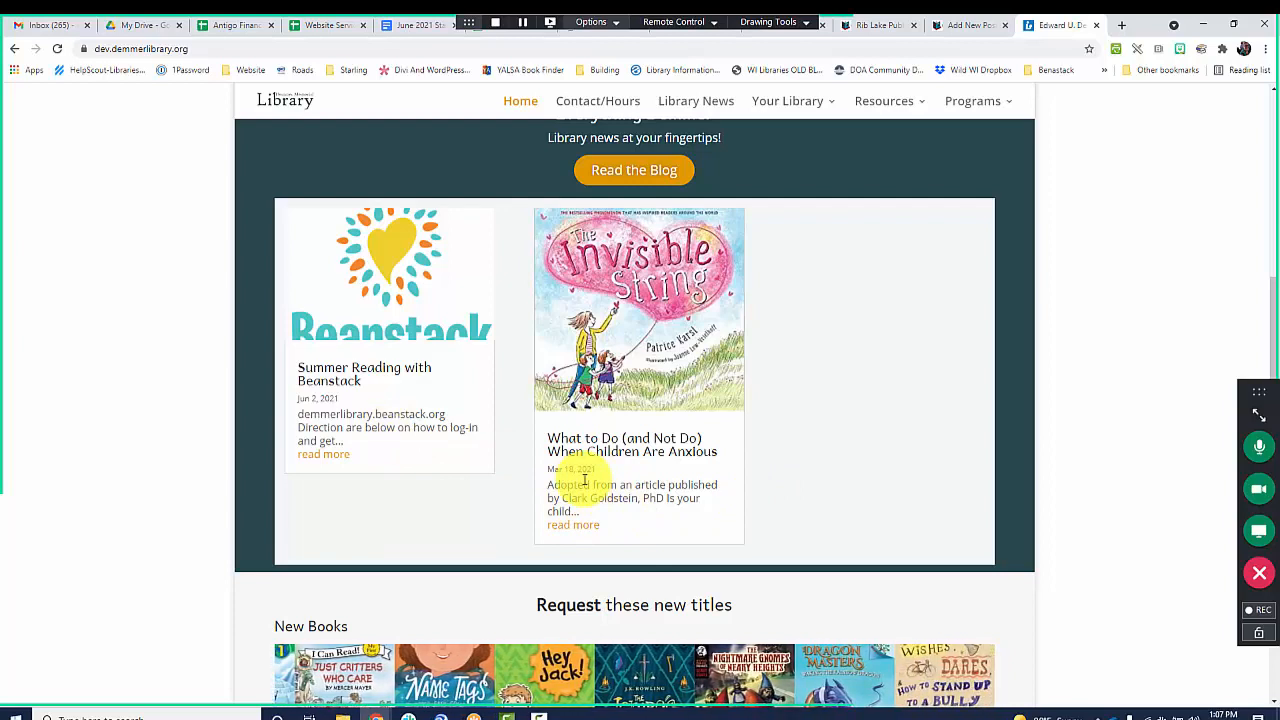
click(972, 26)
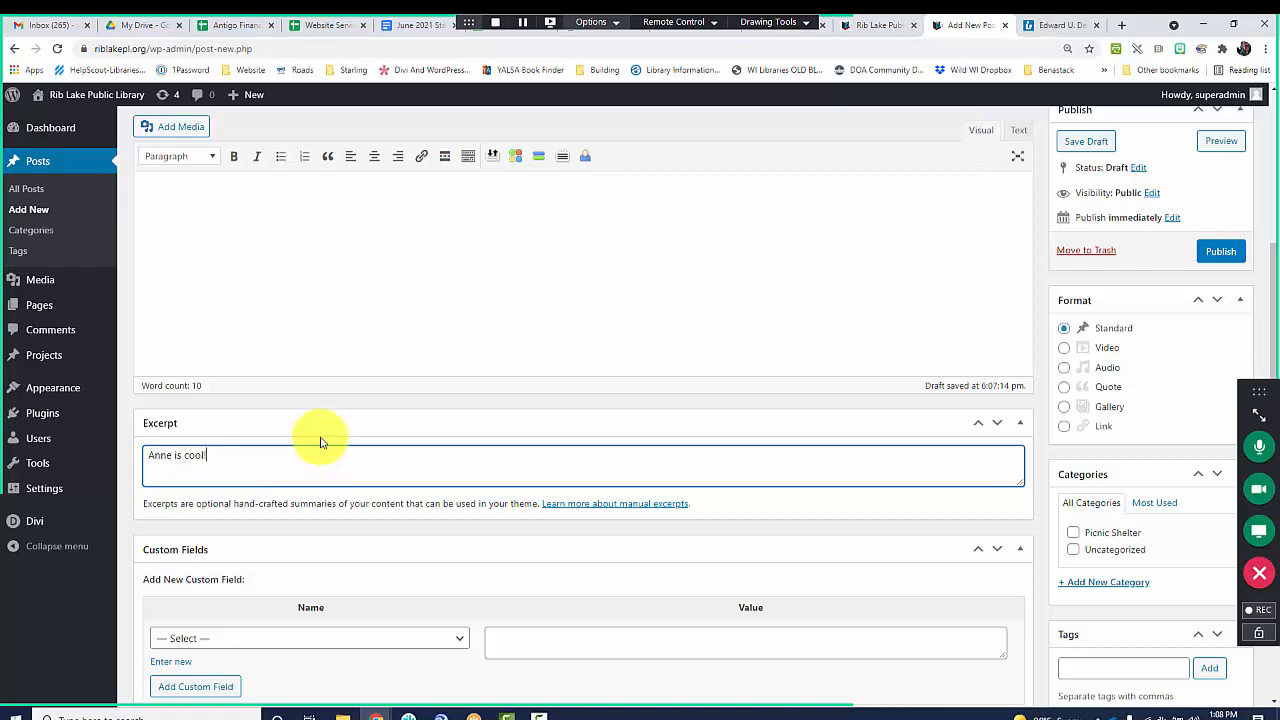
Add blank lines below the placeholder text in the post body.
scroll(321, 445, up, 3)
click(474, 358)
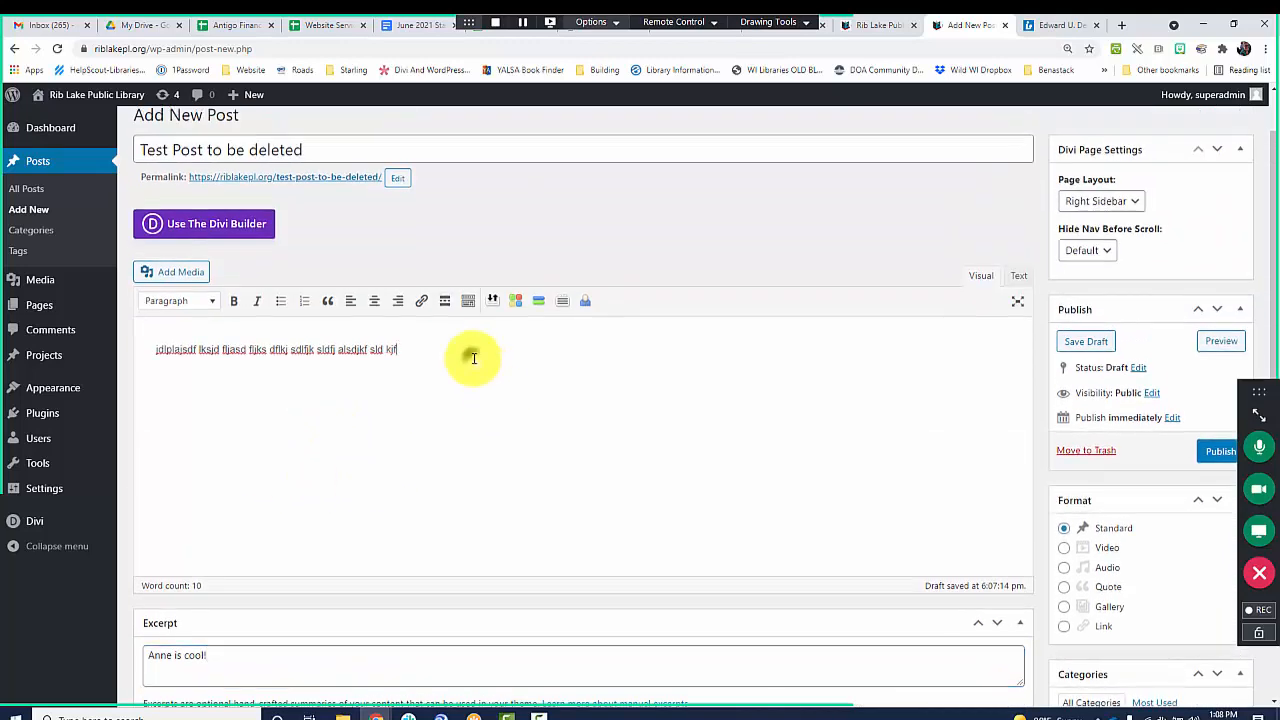
key(Return)
key(Return)
key(Return)
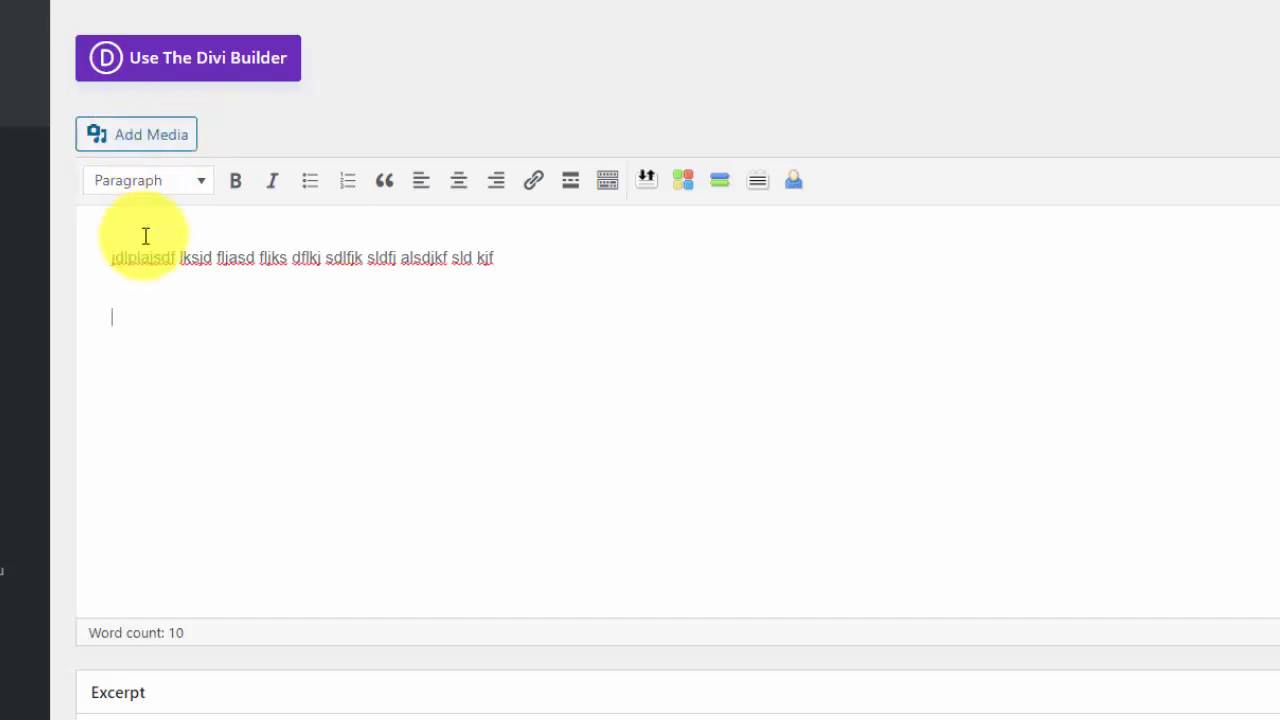
click(148, 331)
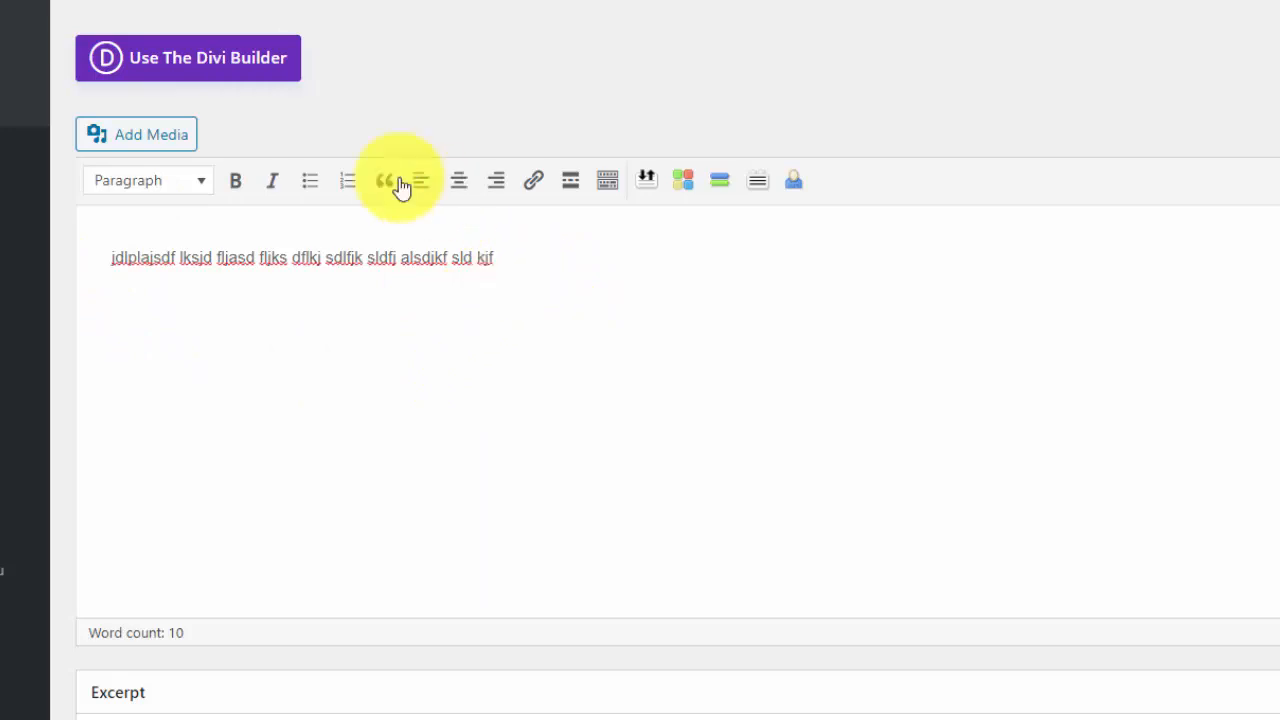
Look over the images available in the media library from the post editor without inserting any.
click(143, 140)
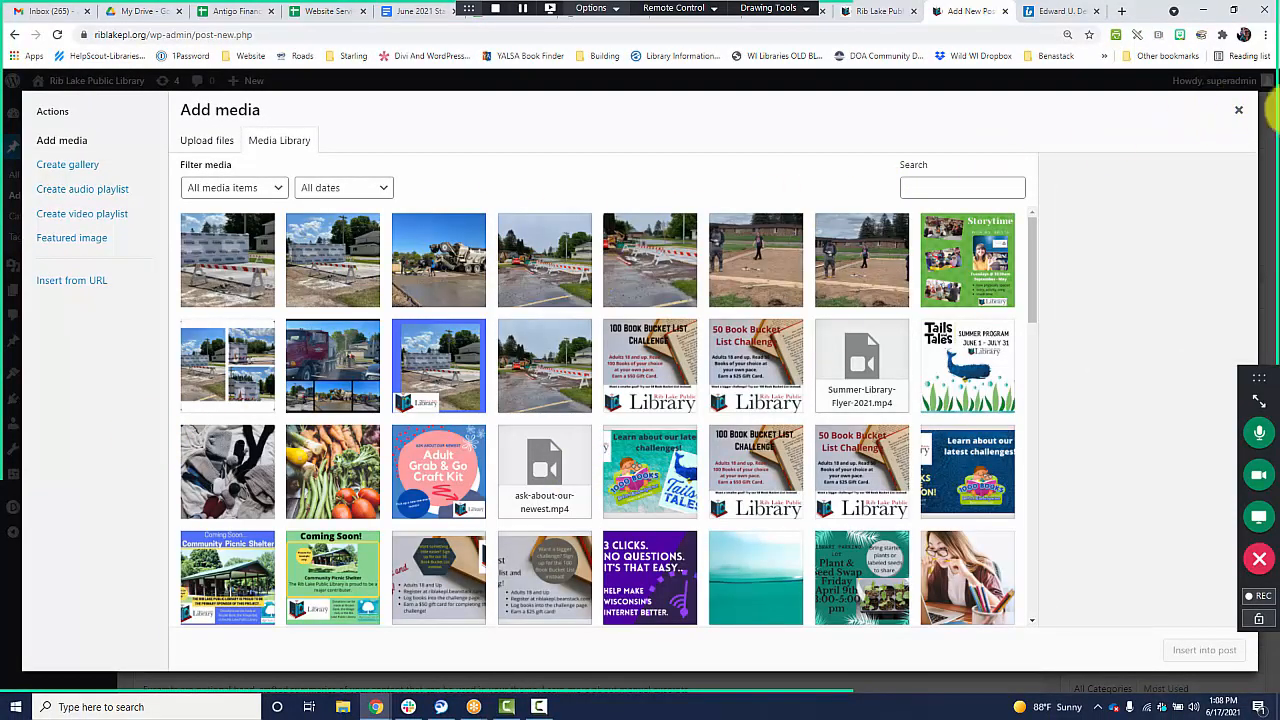
click(1238, 110)
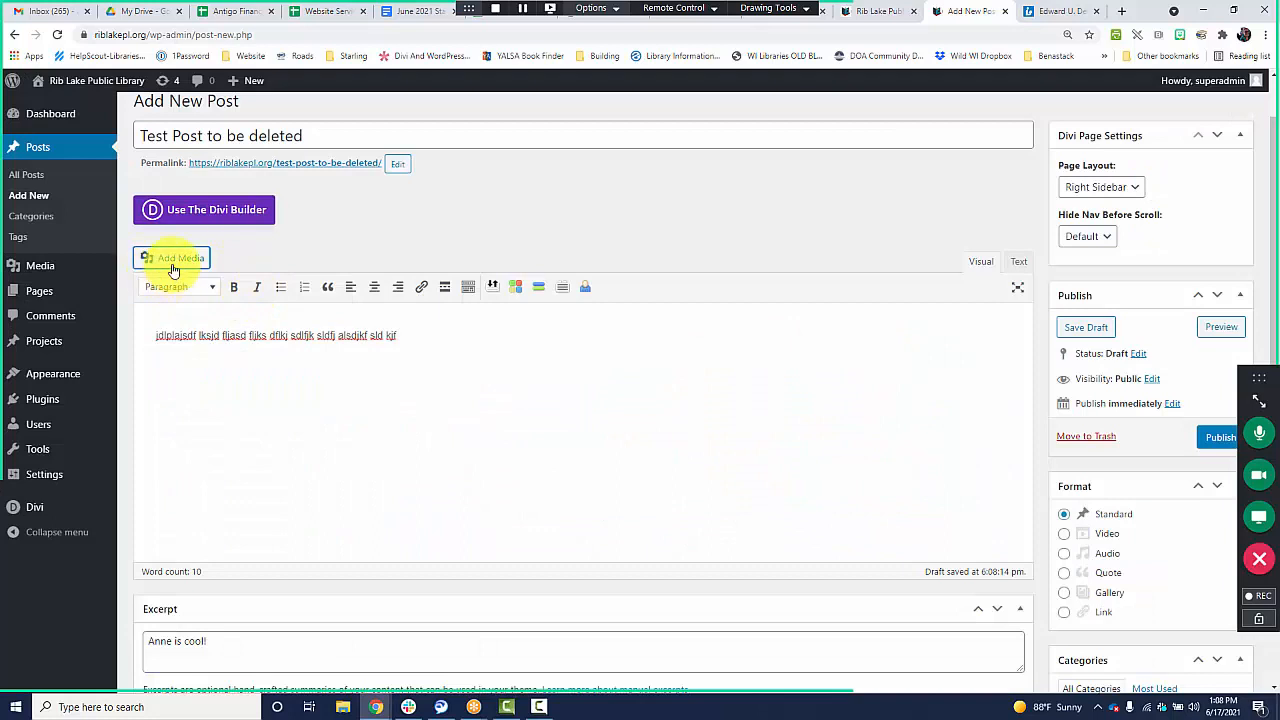
click(188, 377)
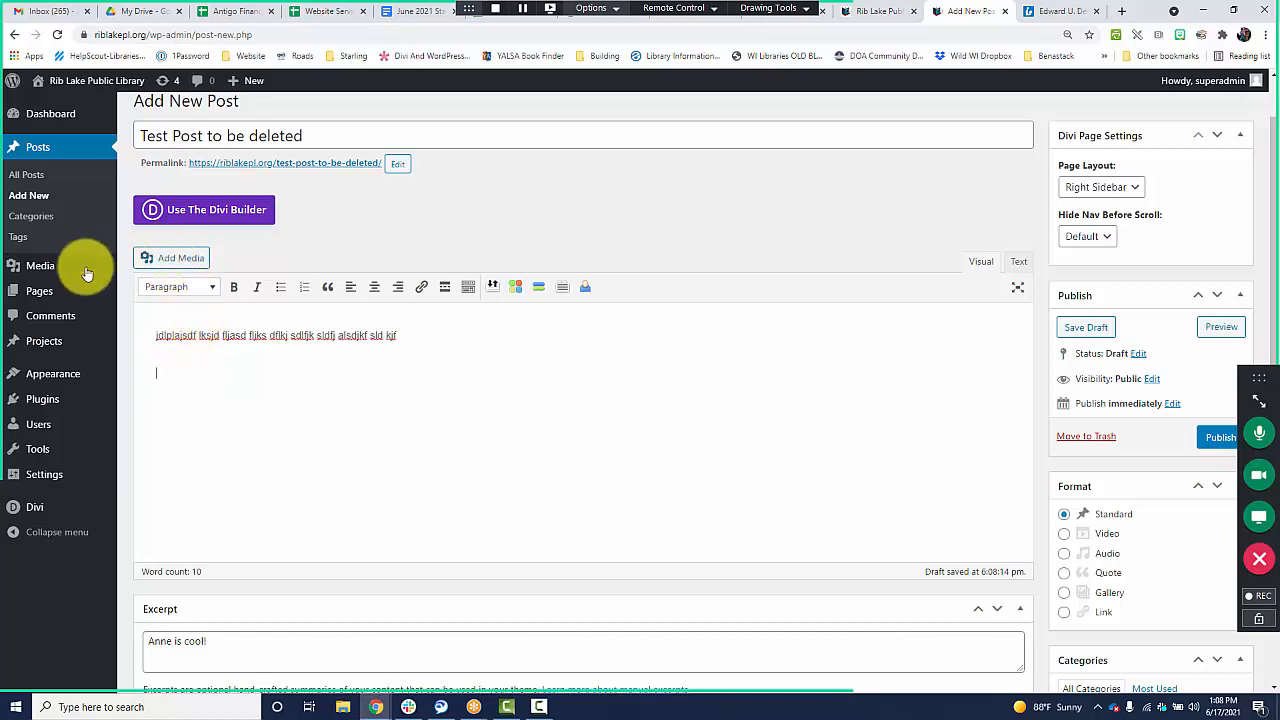
Insert the images file5-1-scaled.jpeg and OutdoorRainbowStorytime.jpg from the media library together into the post body below the placeholder text.
click(191, 308)
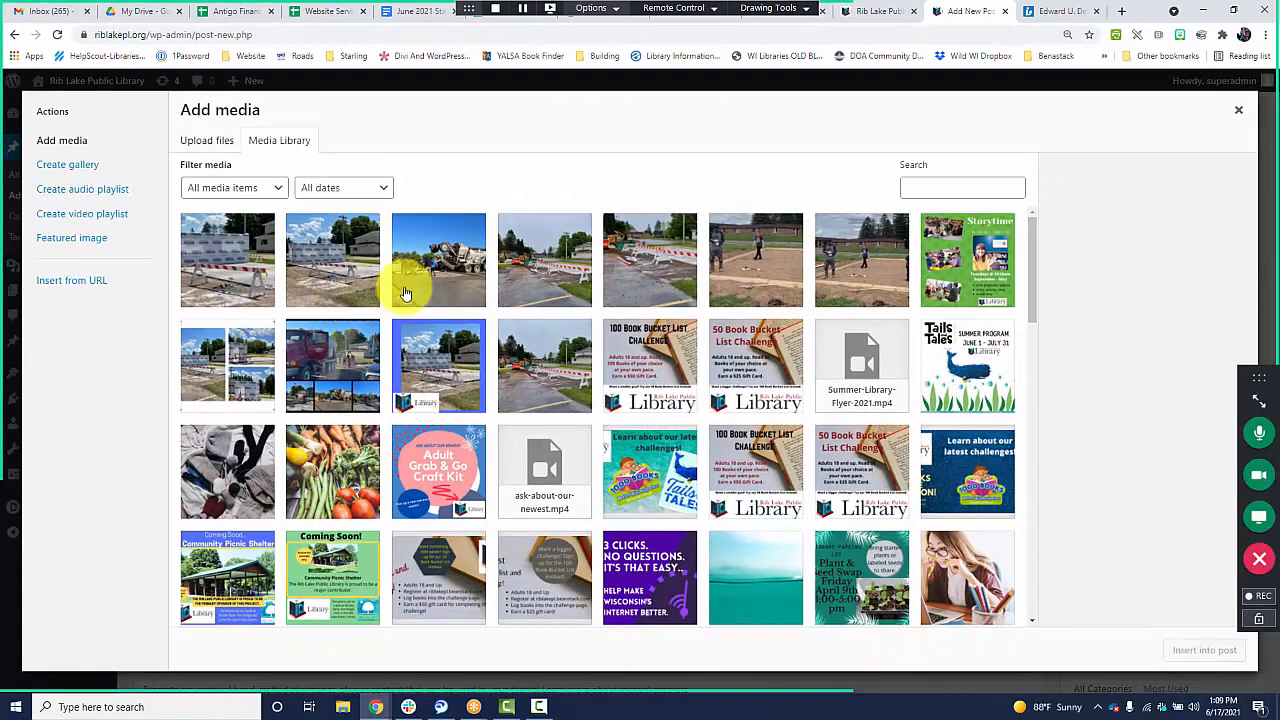
scroll(880, 453, down, 2)
scroll(880, 453, down, 5)
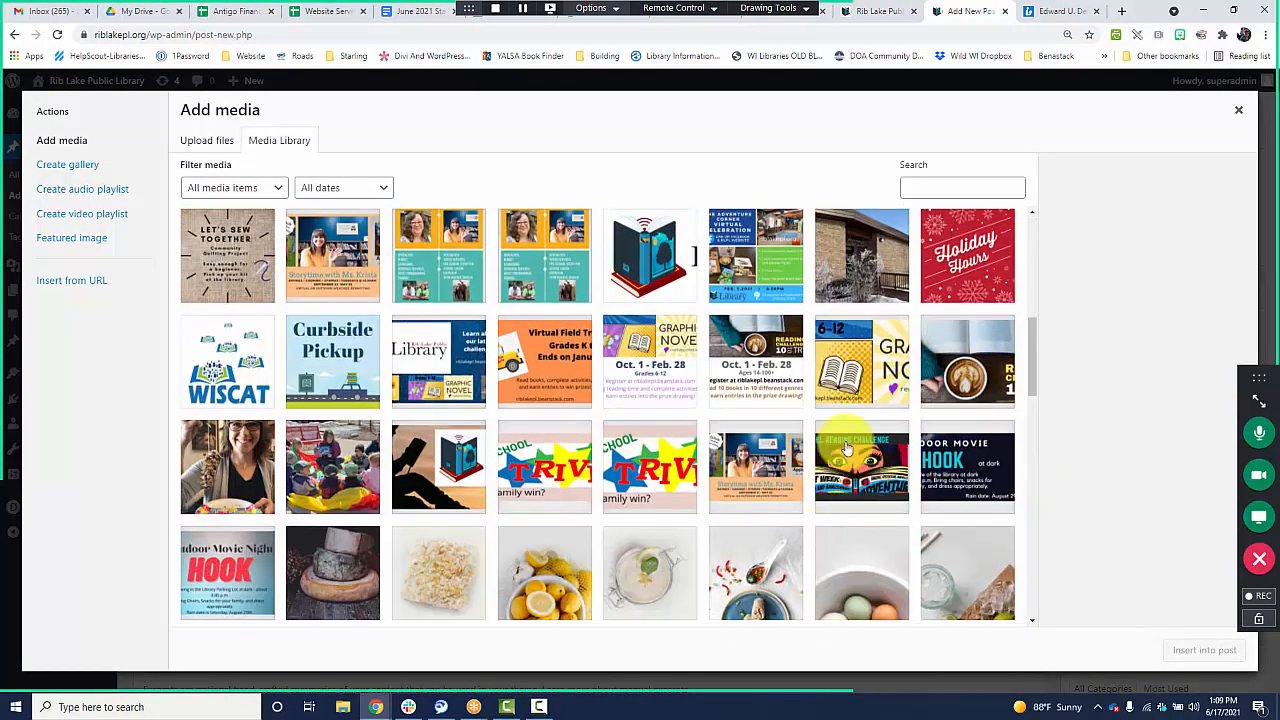
scroll(276, 511, up, 1)
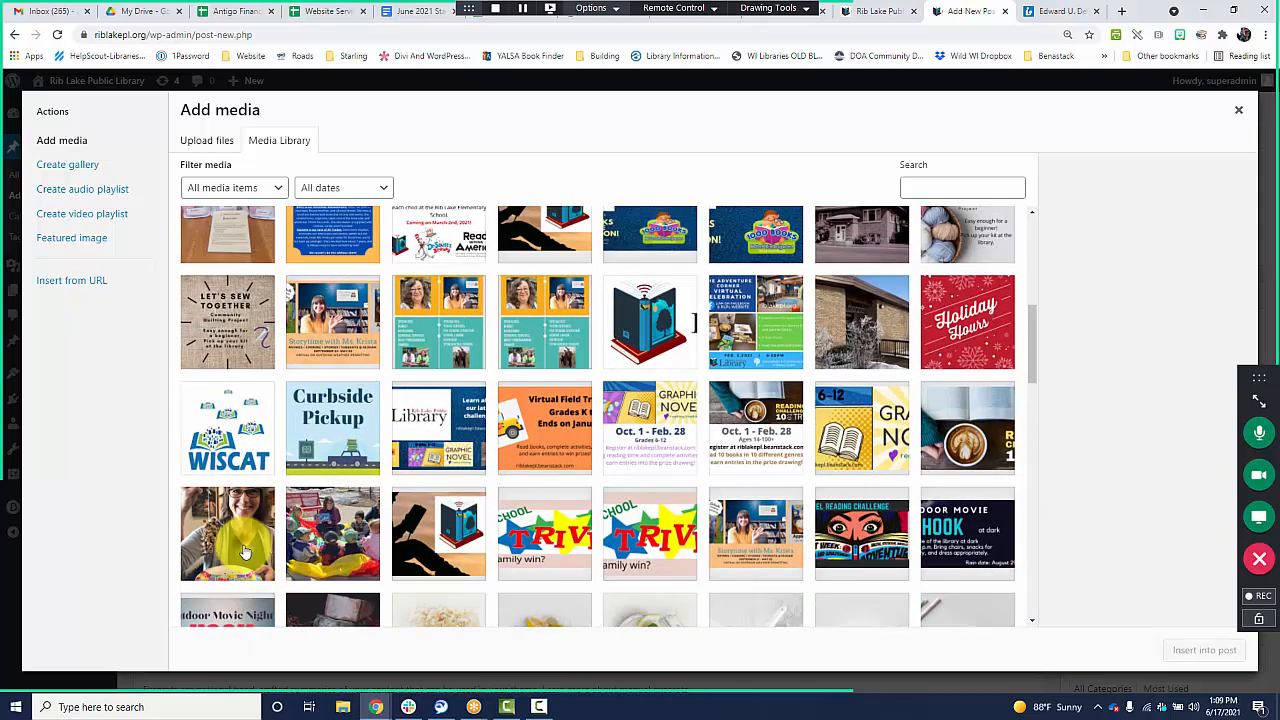
click(245, 540)
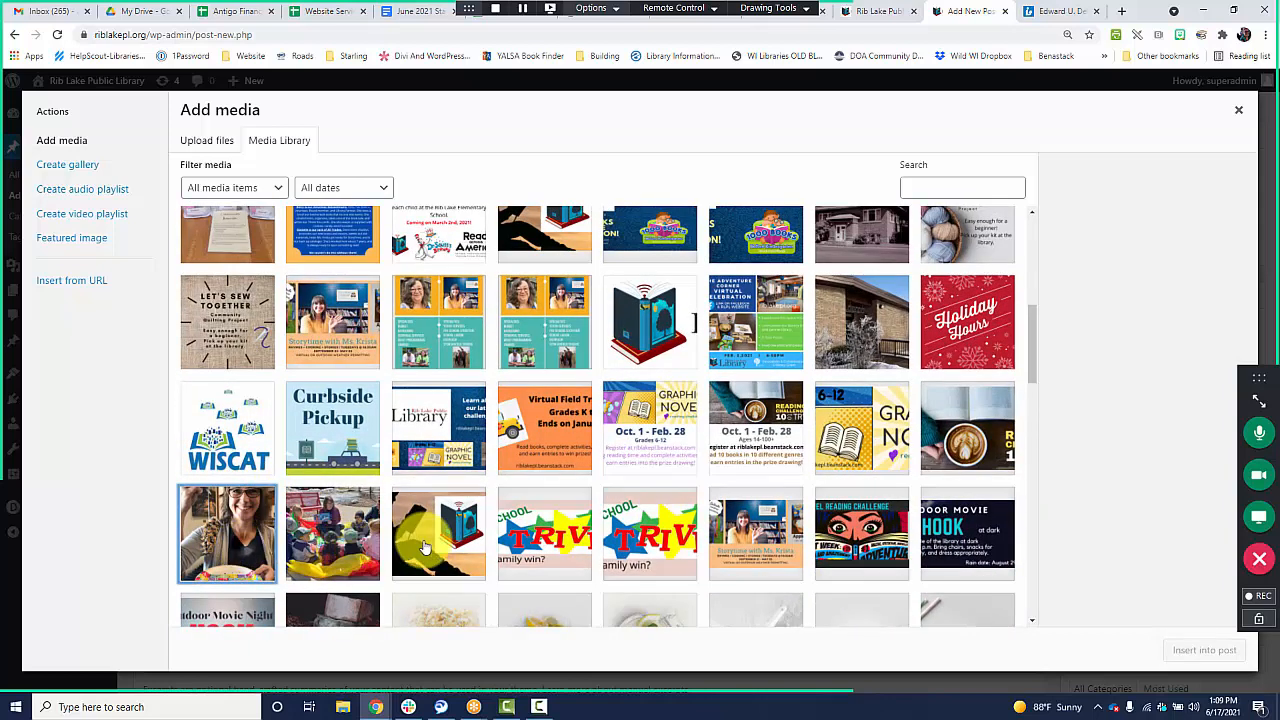
click(350, 553)
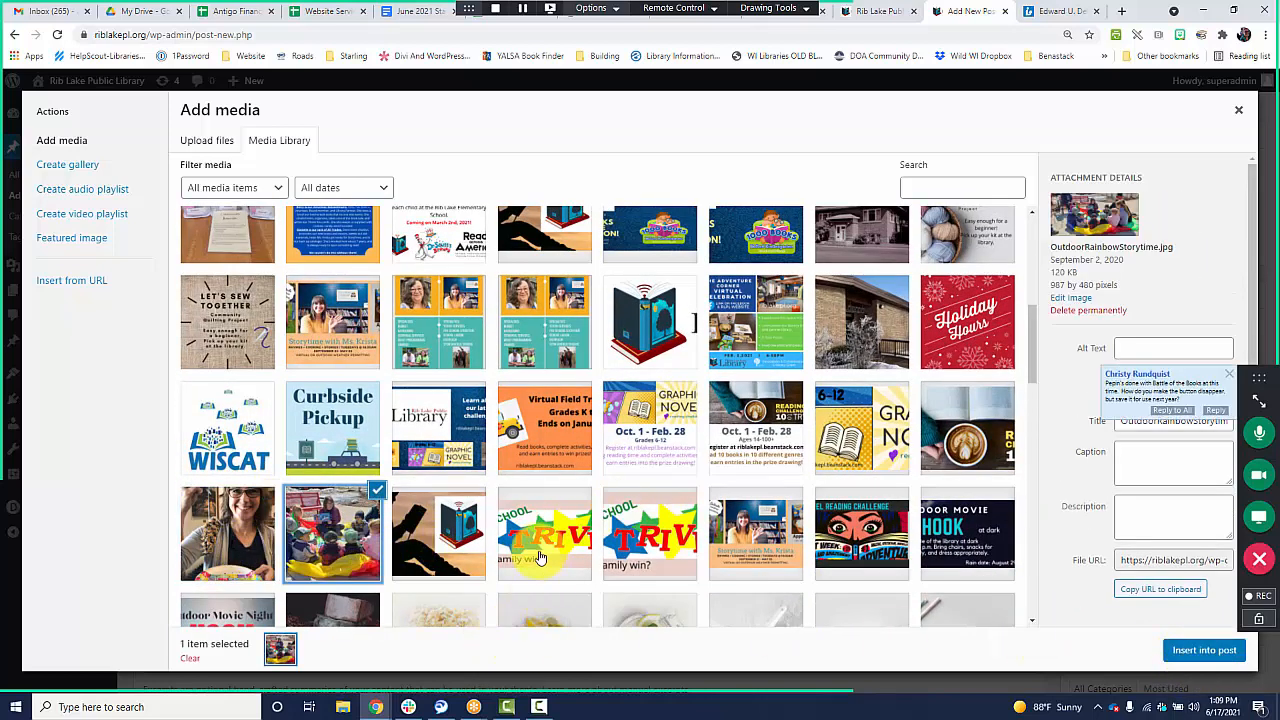
click(245, 530)
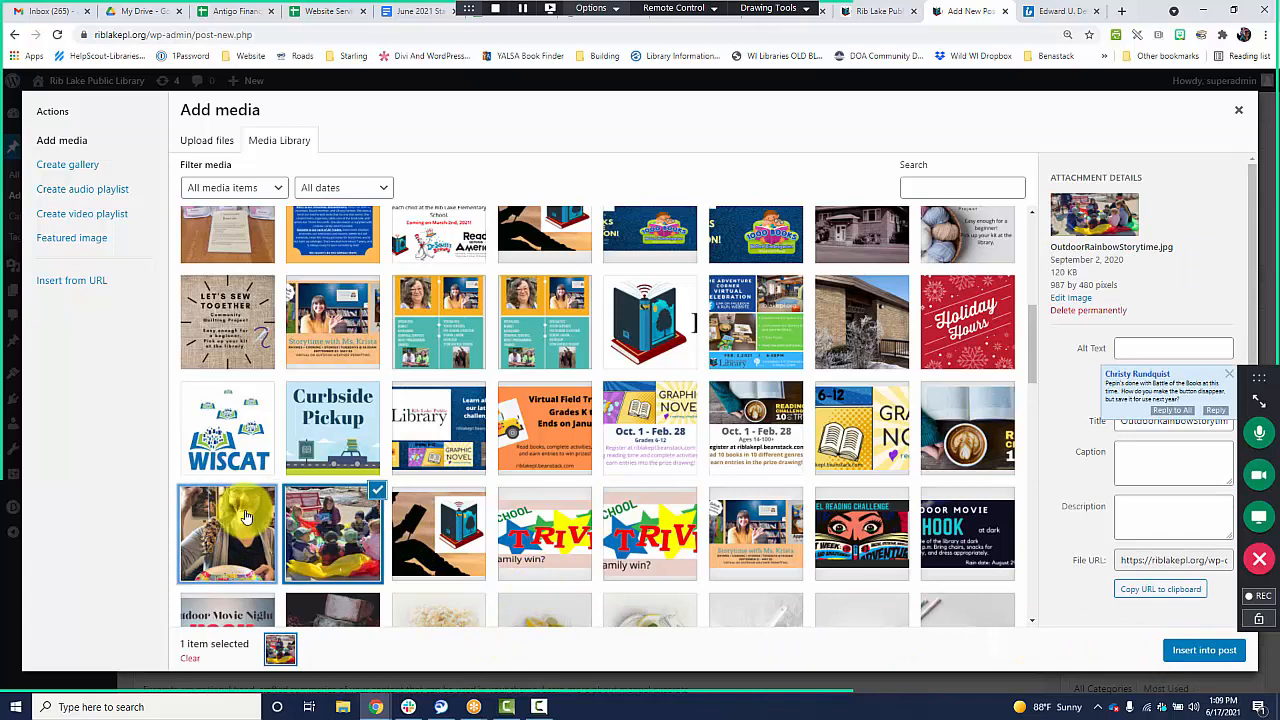
ctrl+click(336, 524)
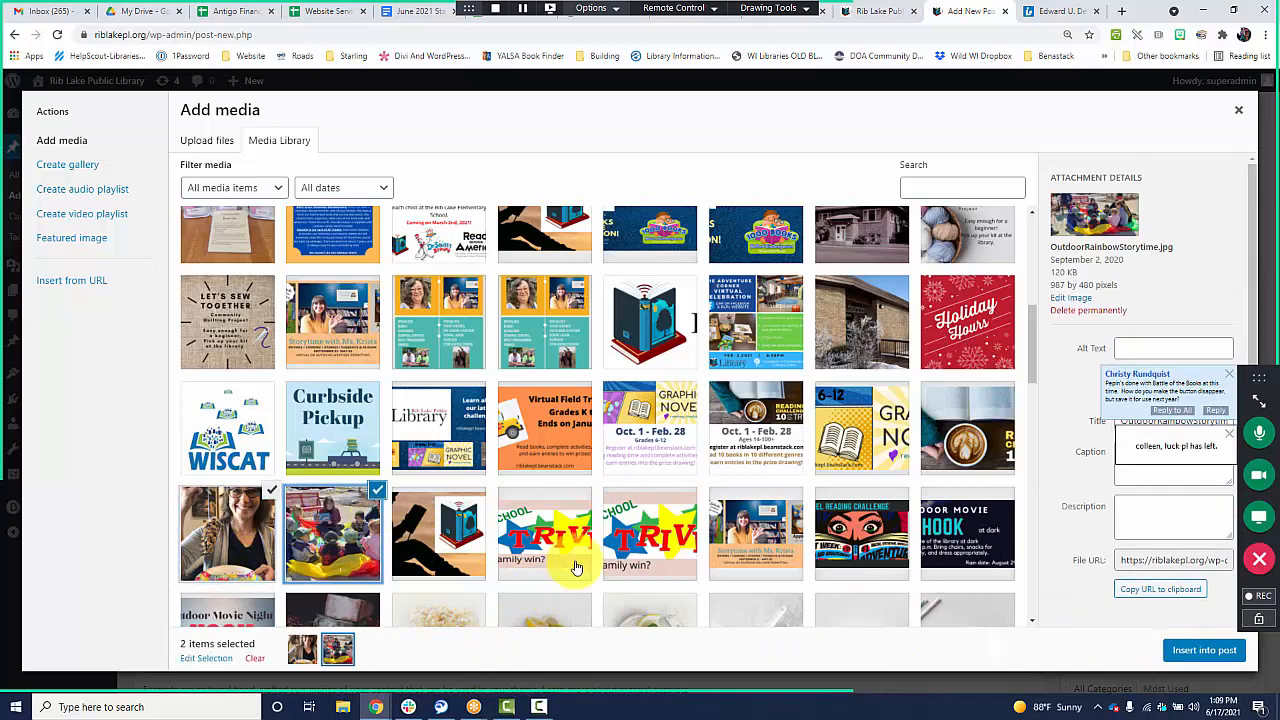
click(1200, 655)
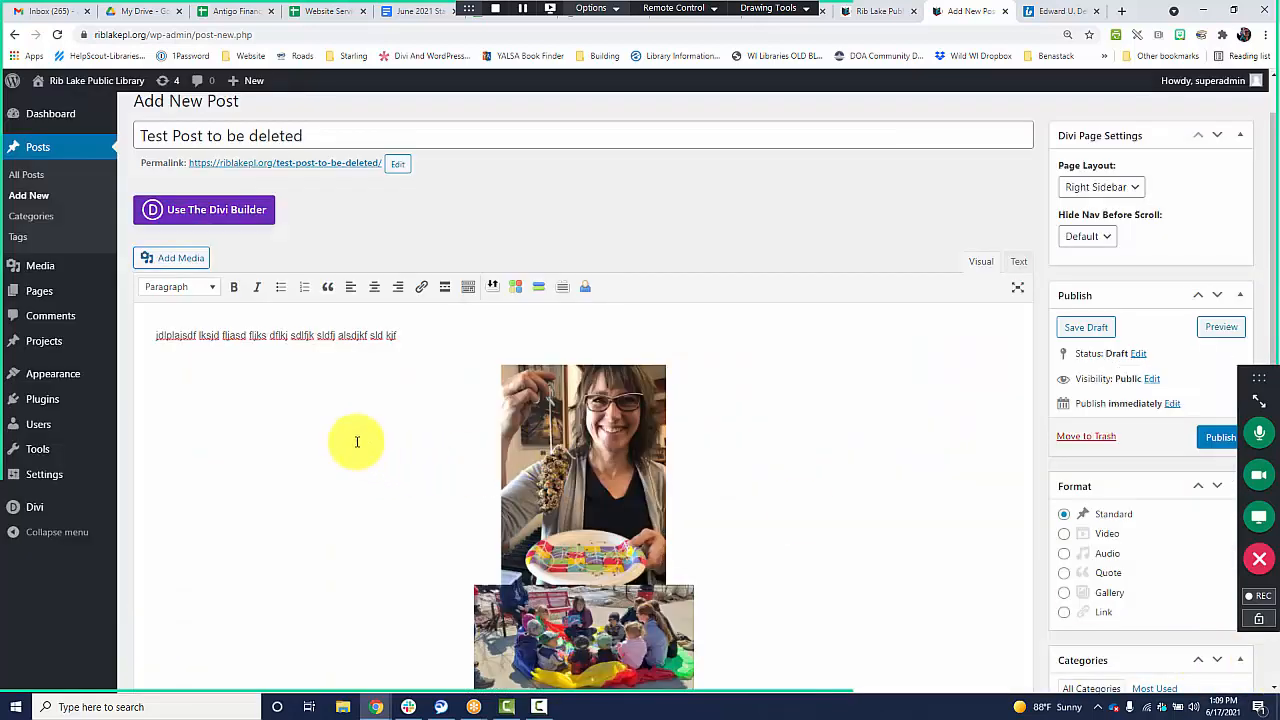
Add a line break between the two inserted images in the post body.
scroll(383, 420, down, 3)
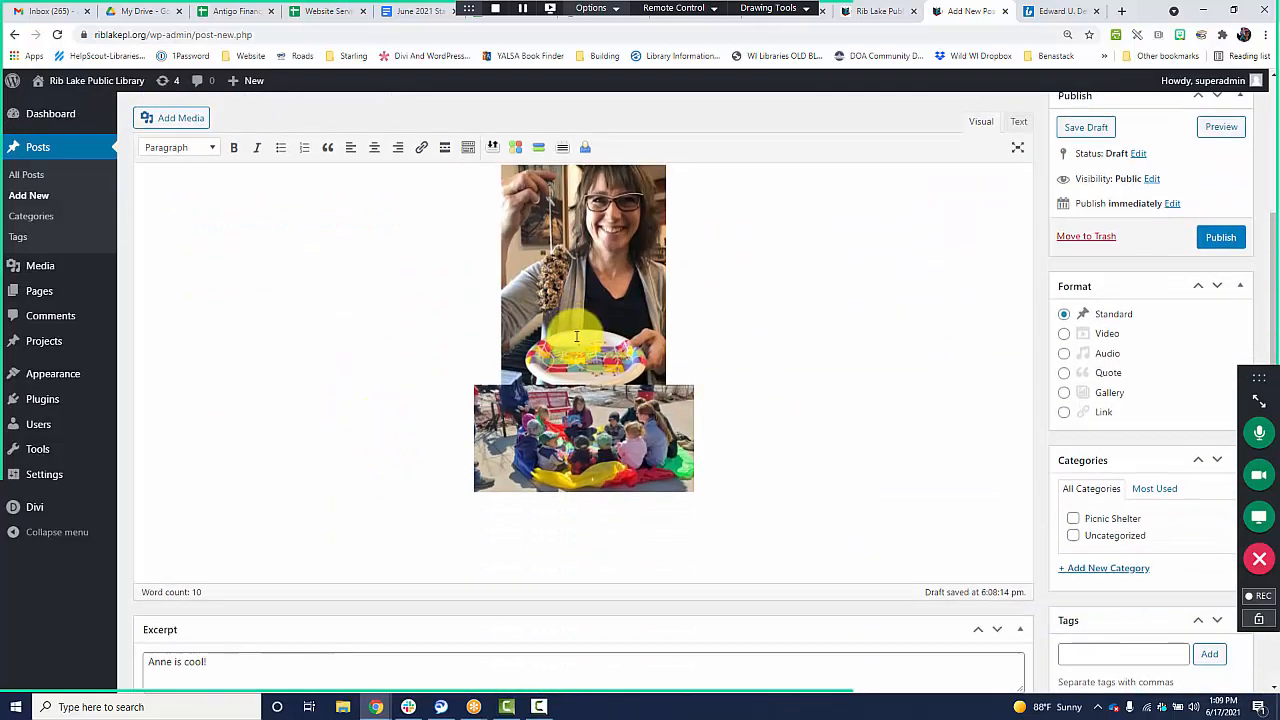
click(660, 358)
click(671, 362)
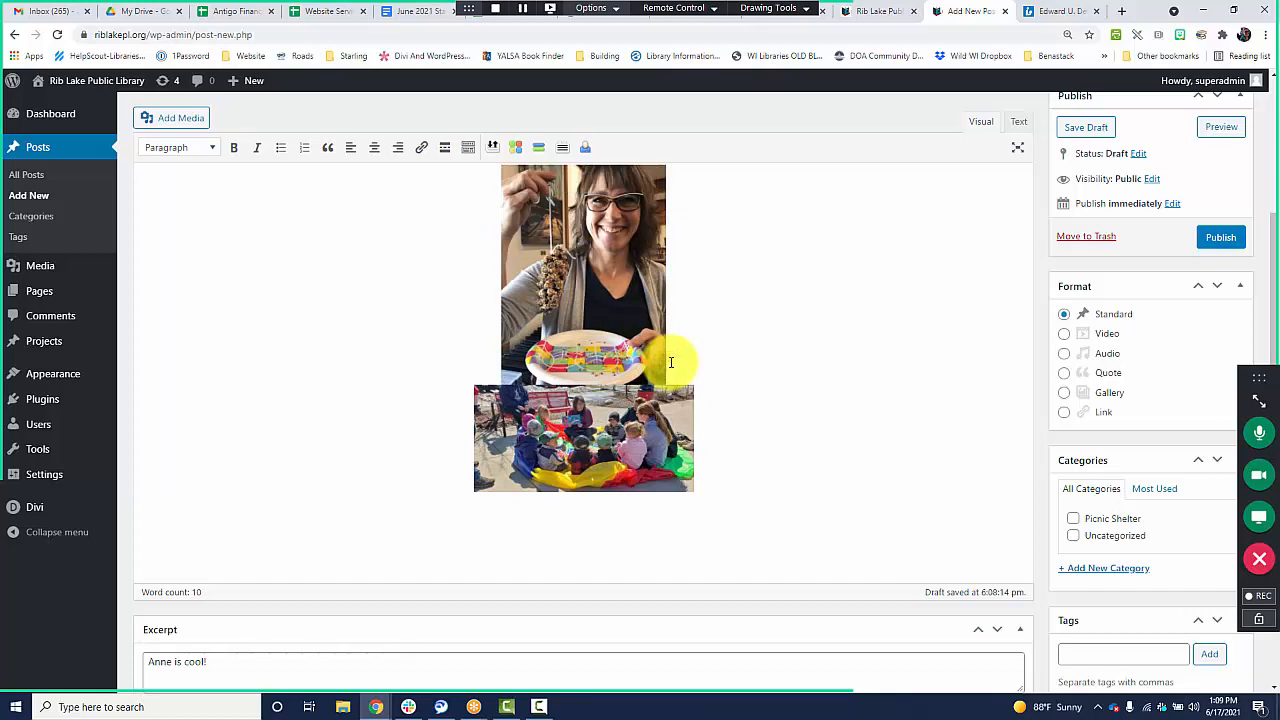
key(Return)
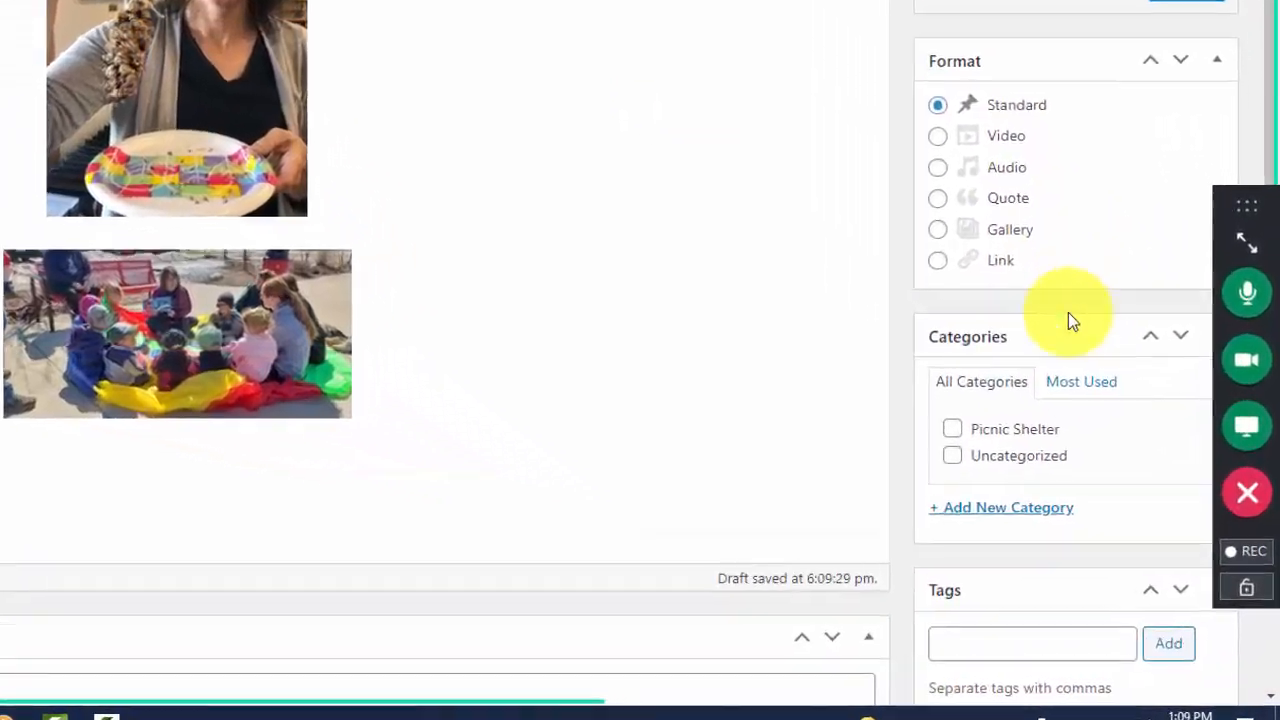
Assign the post to the Picnic Shelter category and place the cursor in the empty tags field.
scroll(1070, 380, down, 2)
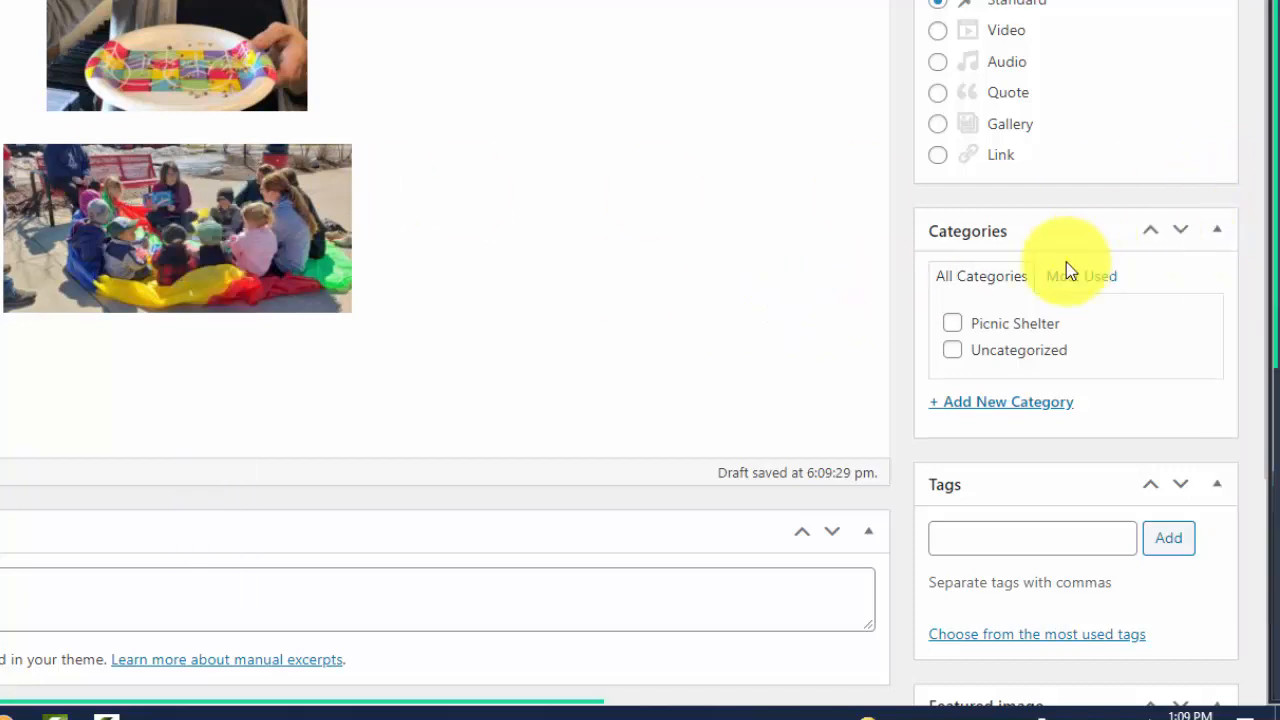
scroll(1066, 262, down, 4)
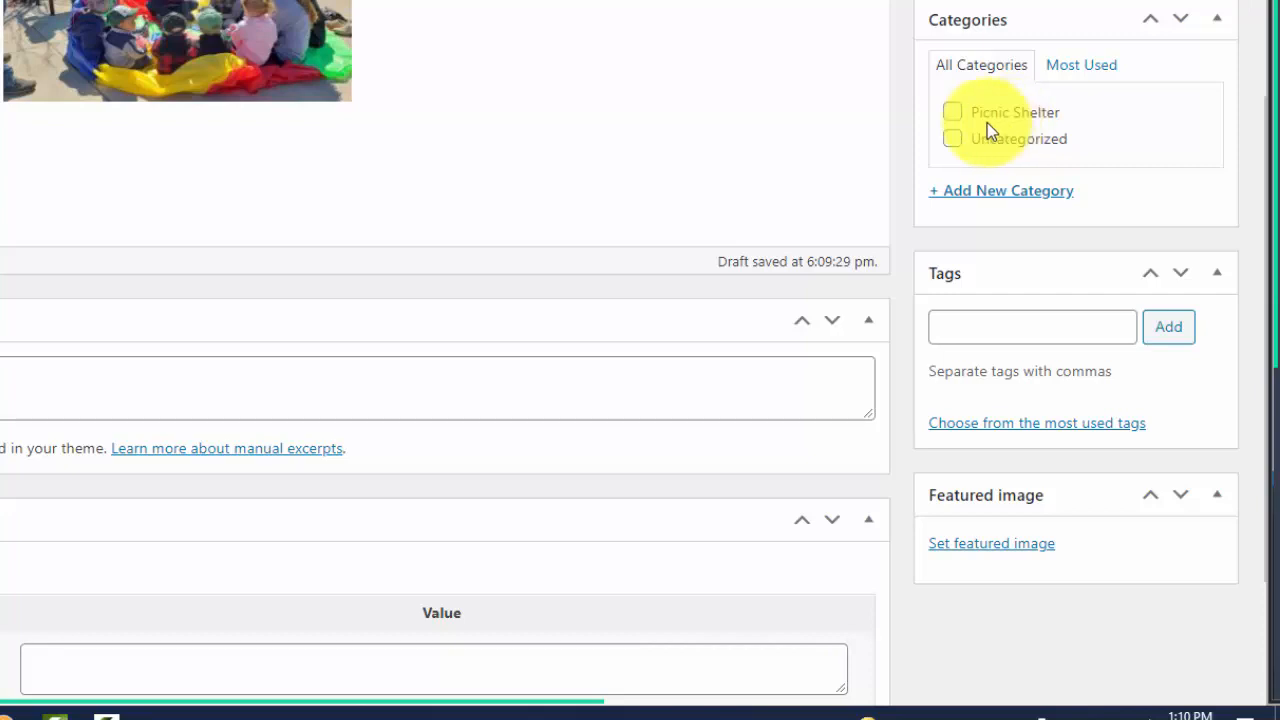
click(951, 113)
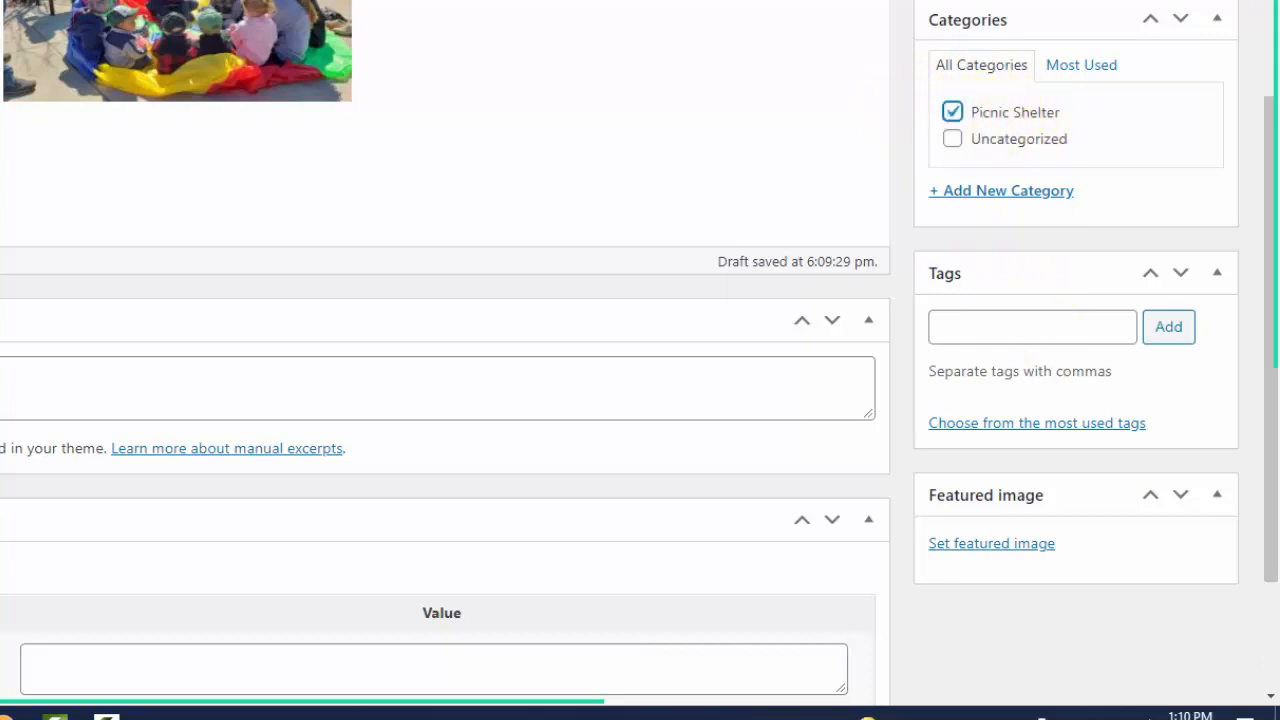
click(977, 326)
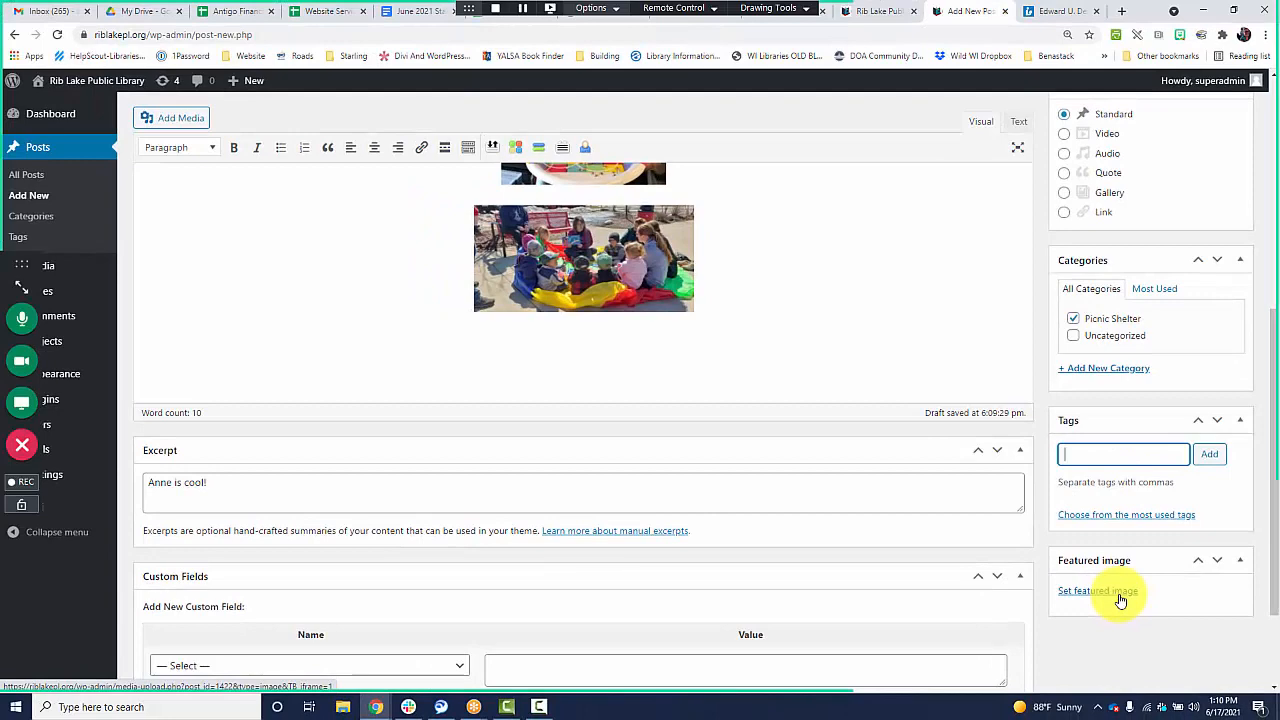
Set the Garden Vegetables picture from the media library as the post's featured image.
click(1098, 591)
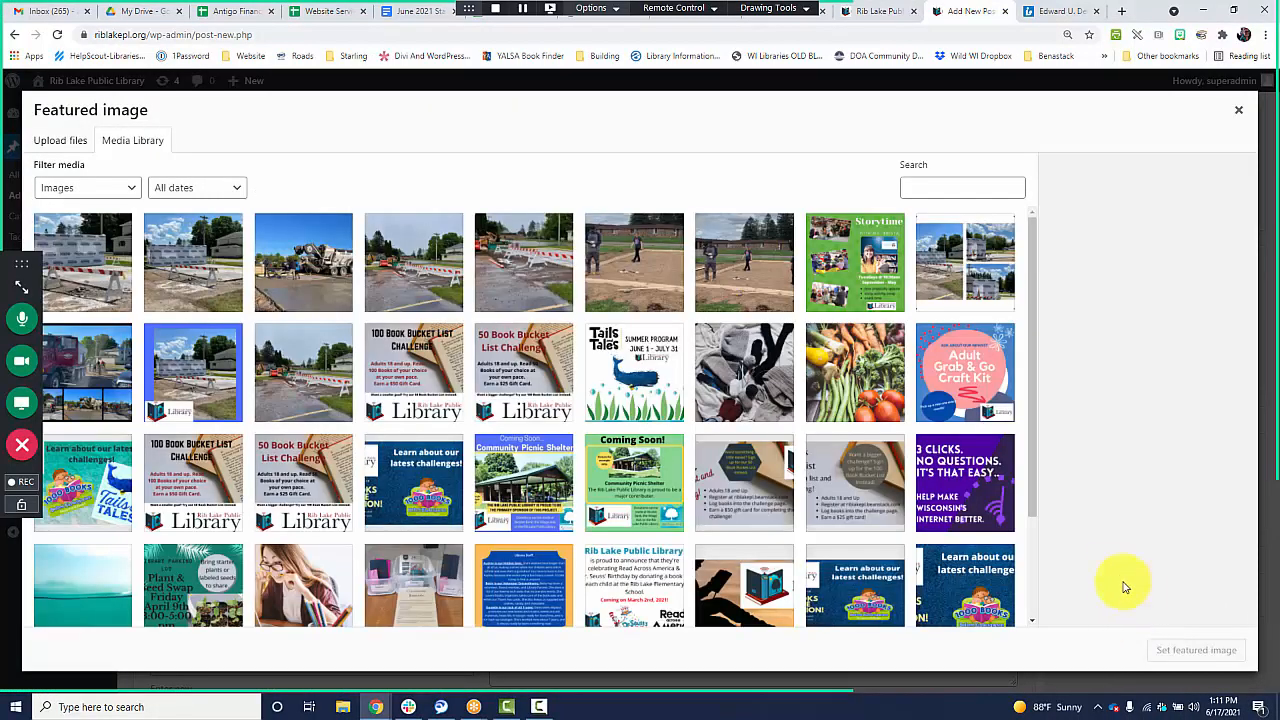
click(866, 383)
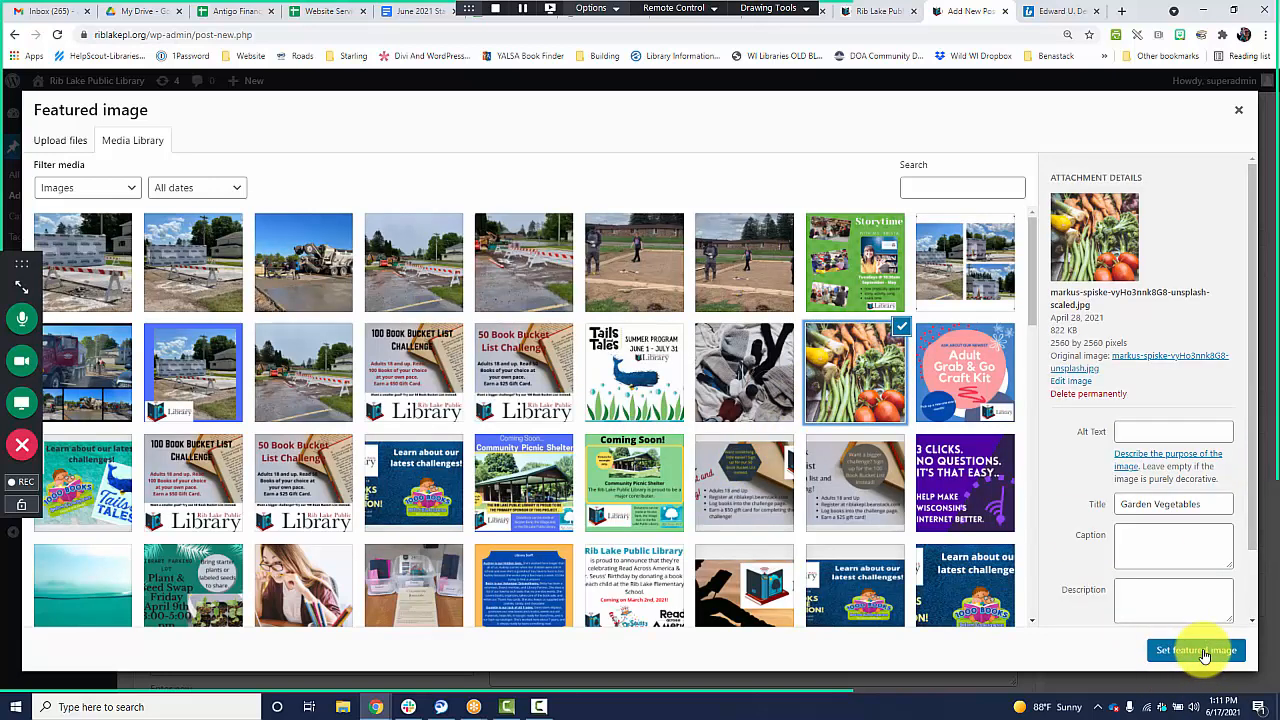
click(1204, 656)
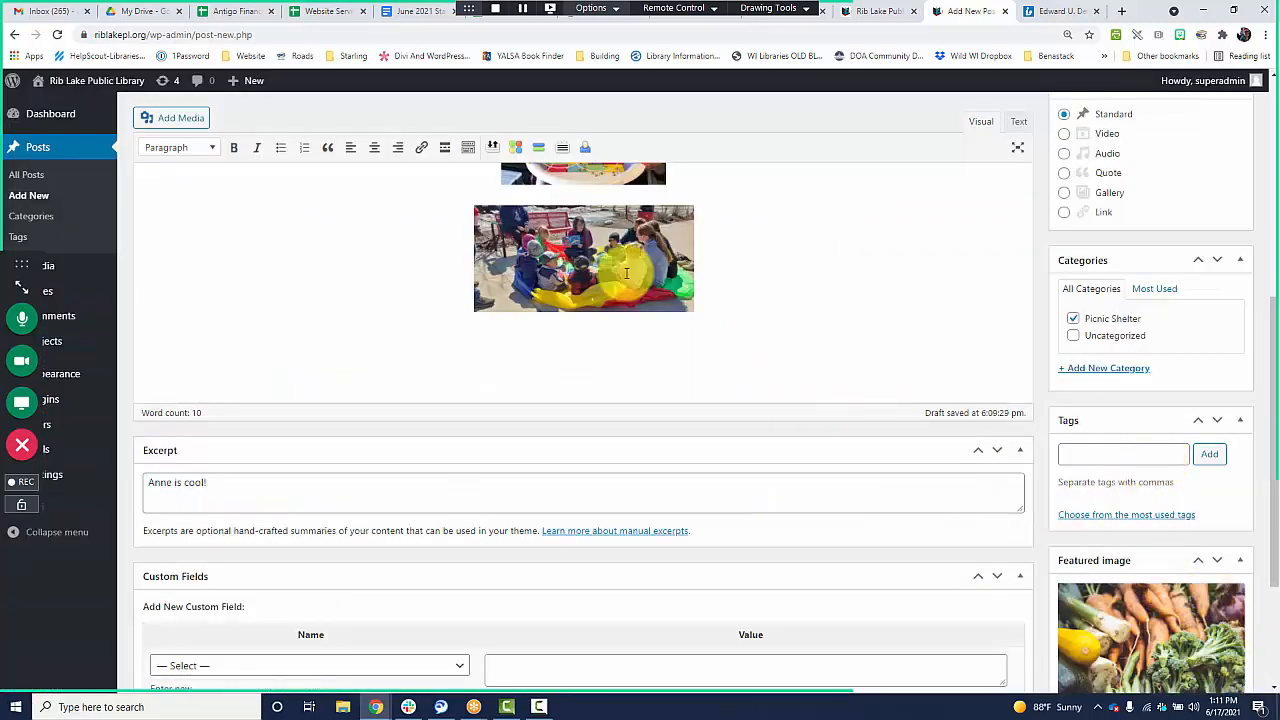
Review the featured image and post content, and publish the post.
scroll(1141, 531, down, 2)
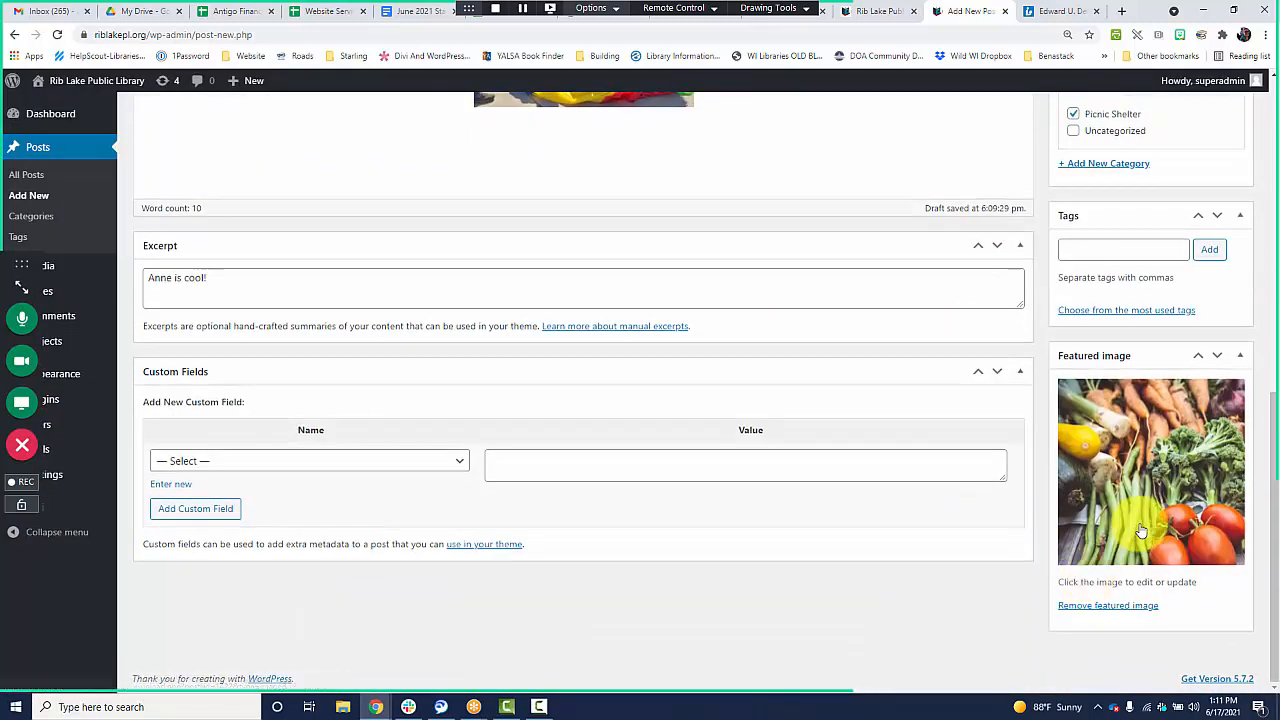
scroll(1141, 531, up, 5)
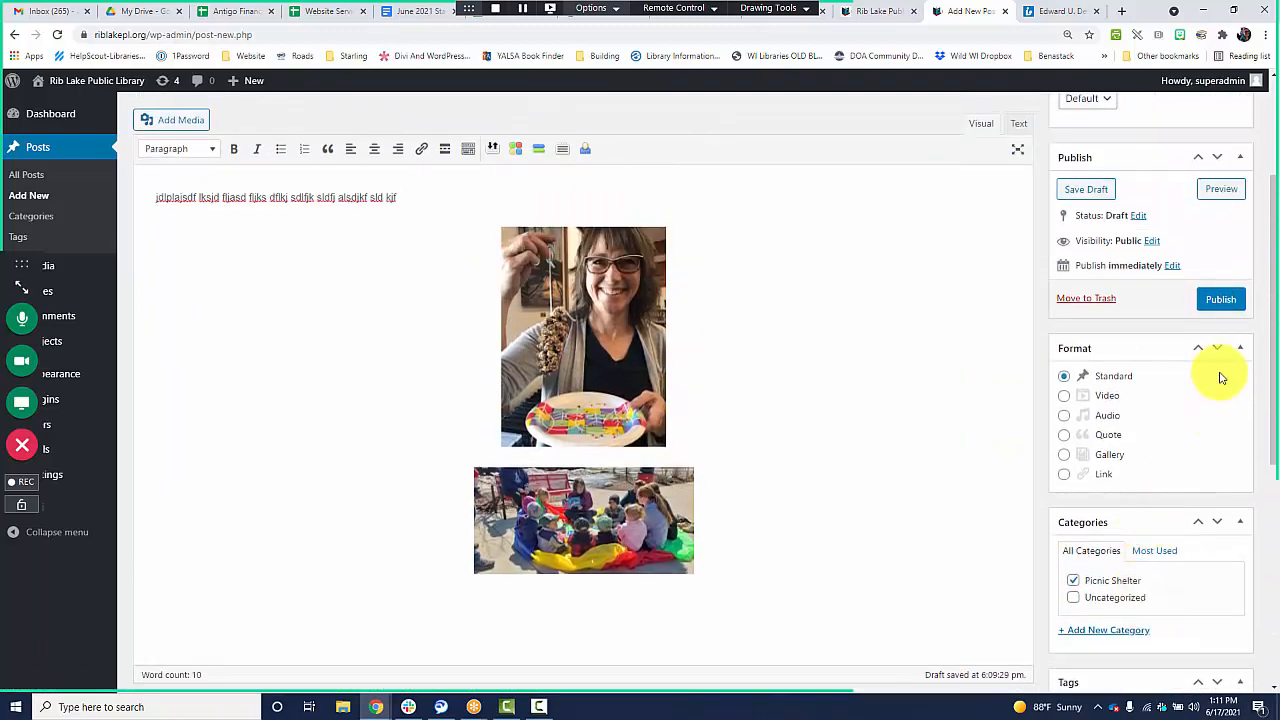
click(1220, 299)
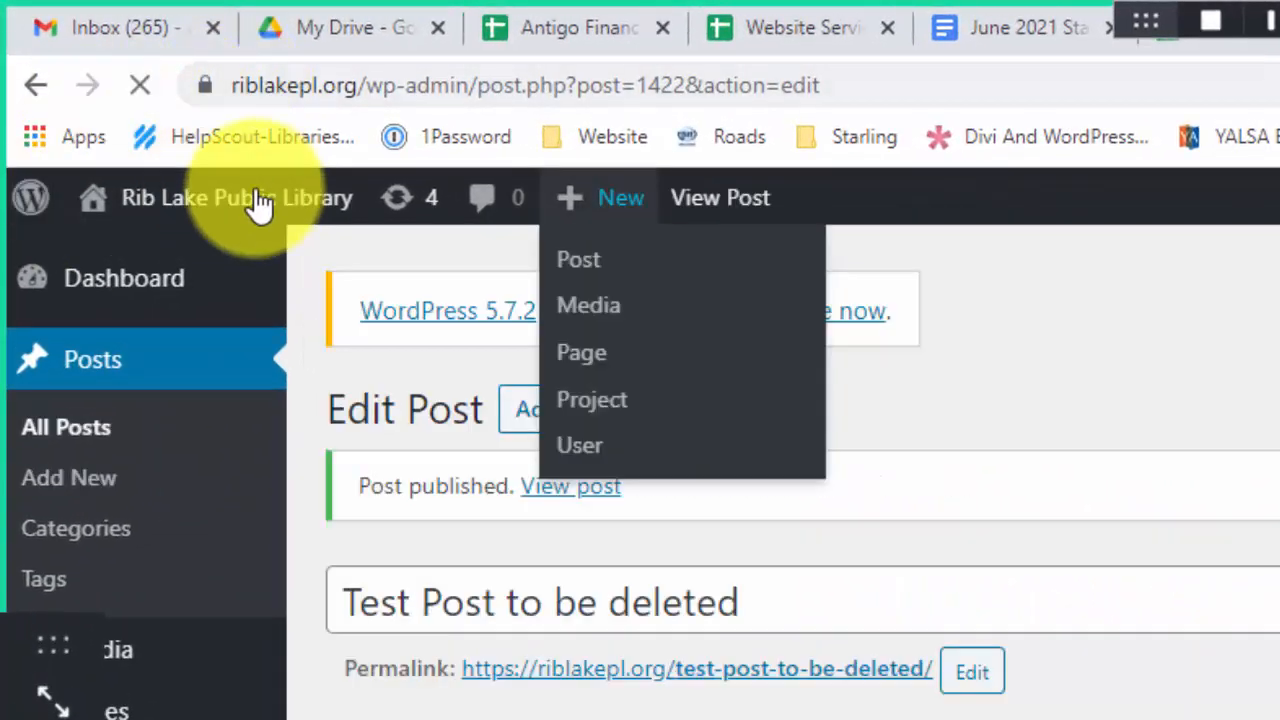
Visit the public library site and check how the new post is listed under Shelter Progress Updates on the Picnic Shelter page.
mouse_move(157, 209)
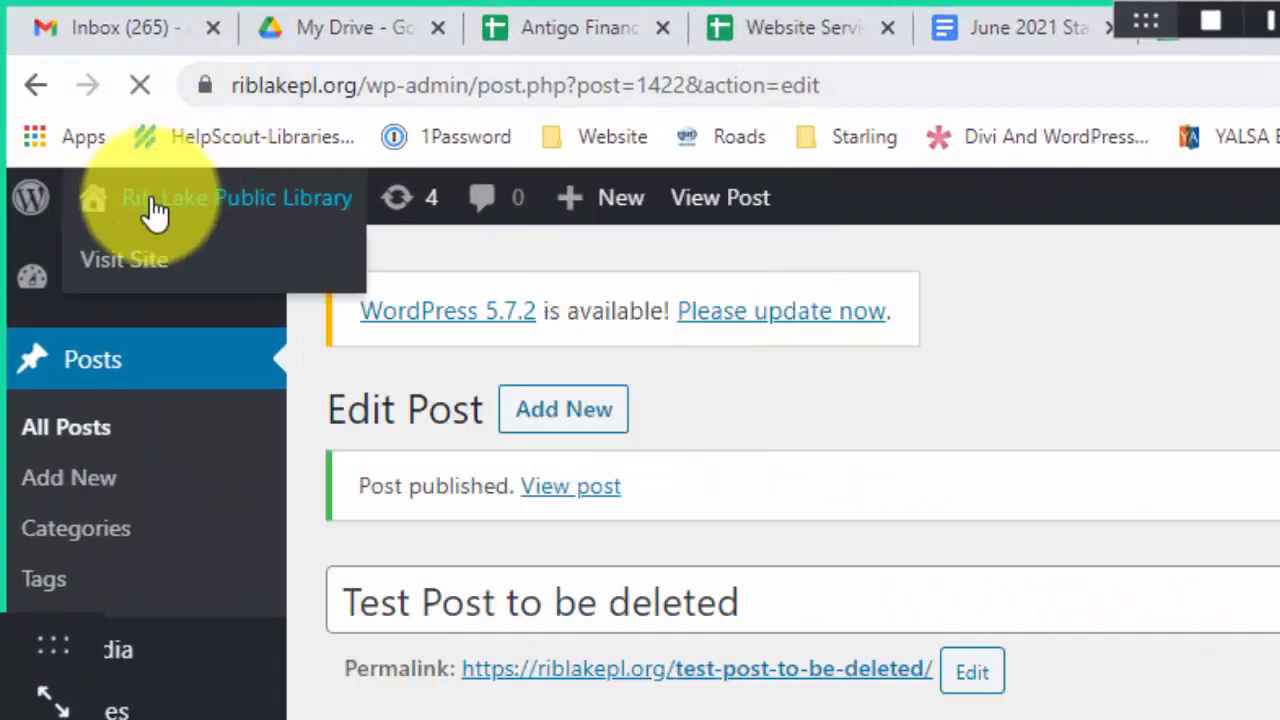
click(235, 208)
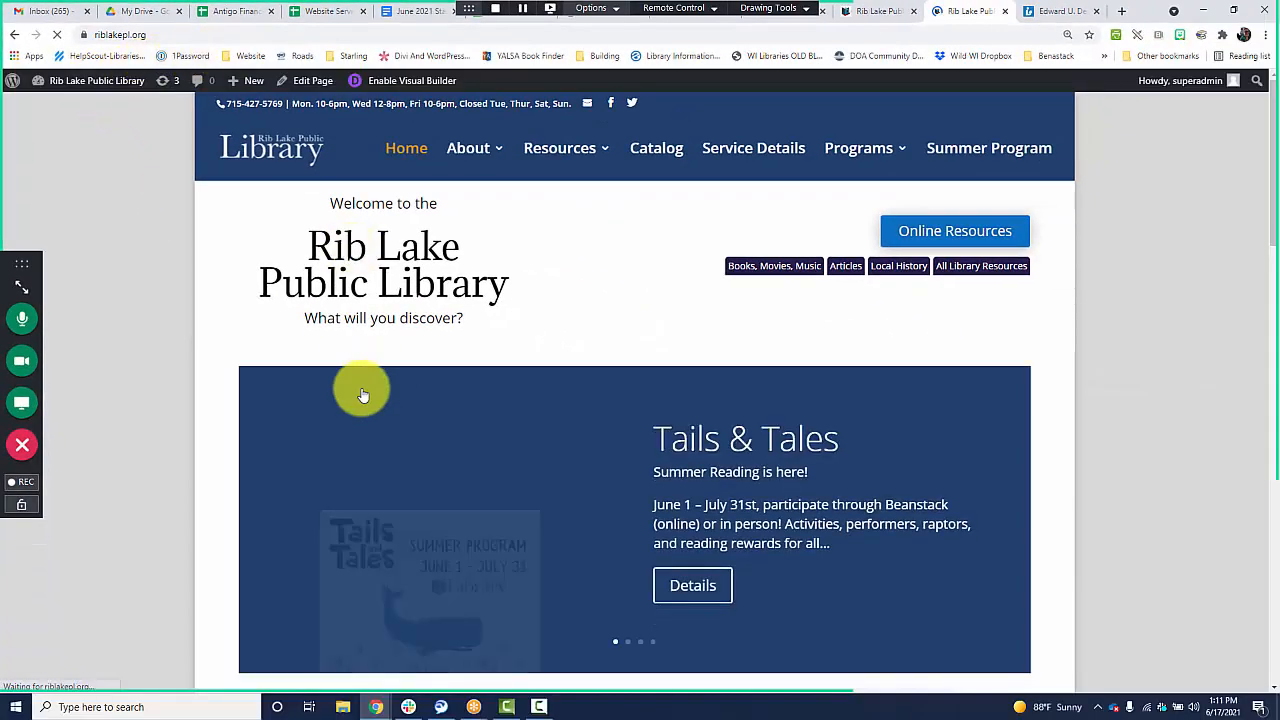
scroll(370, 388, down, 4)
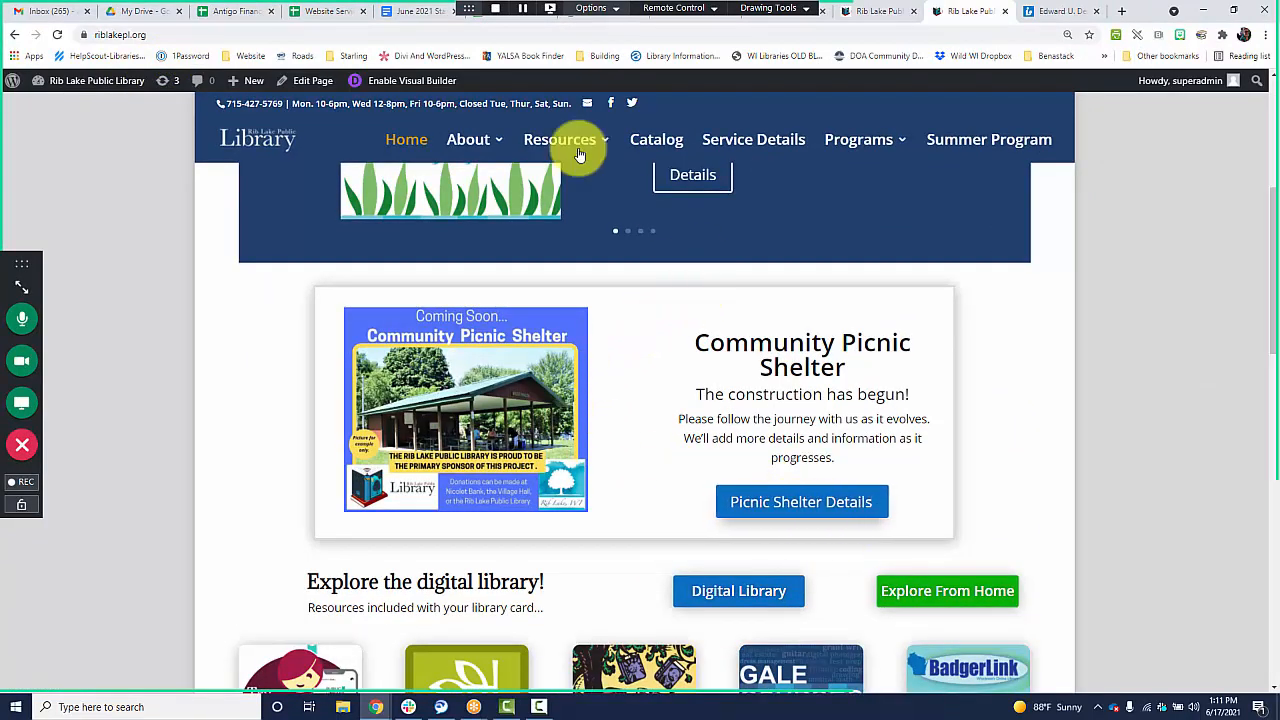
mouse_move(486, 144)
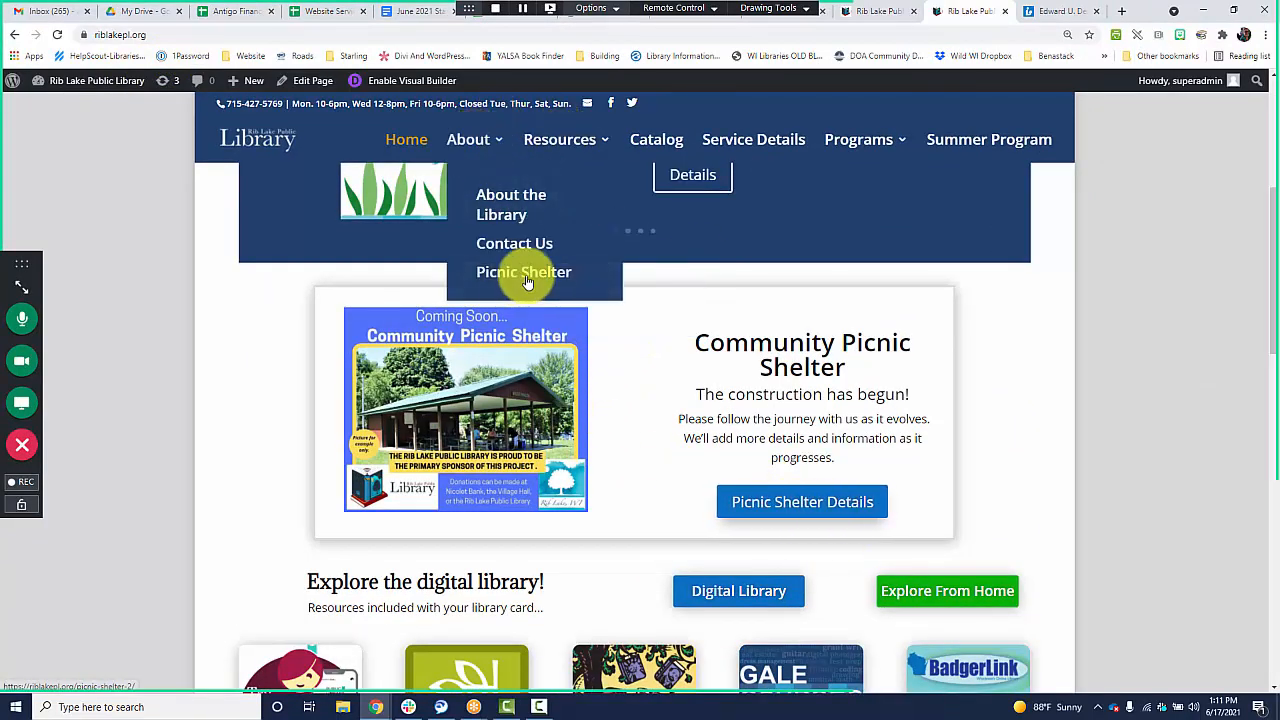
click(776, 503)
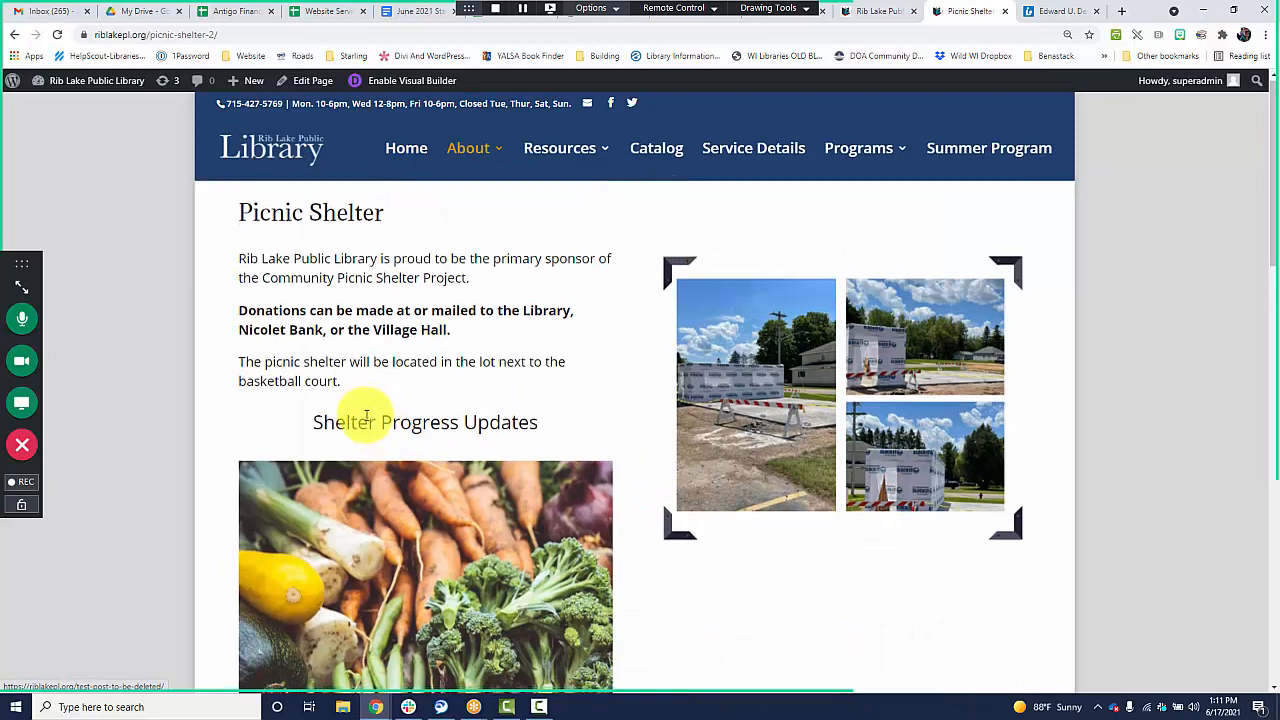
scroll(366, 416, down, 2)
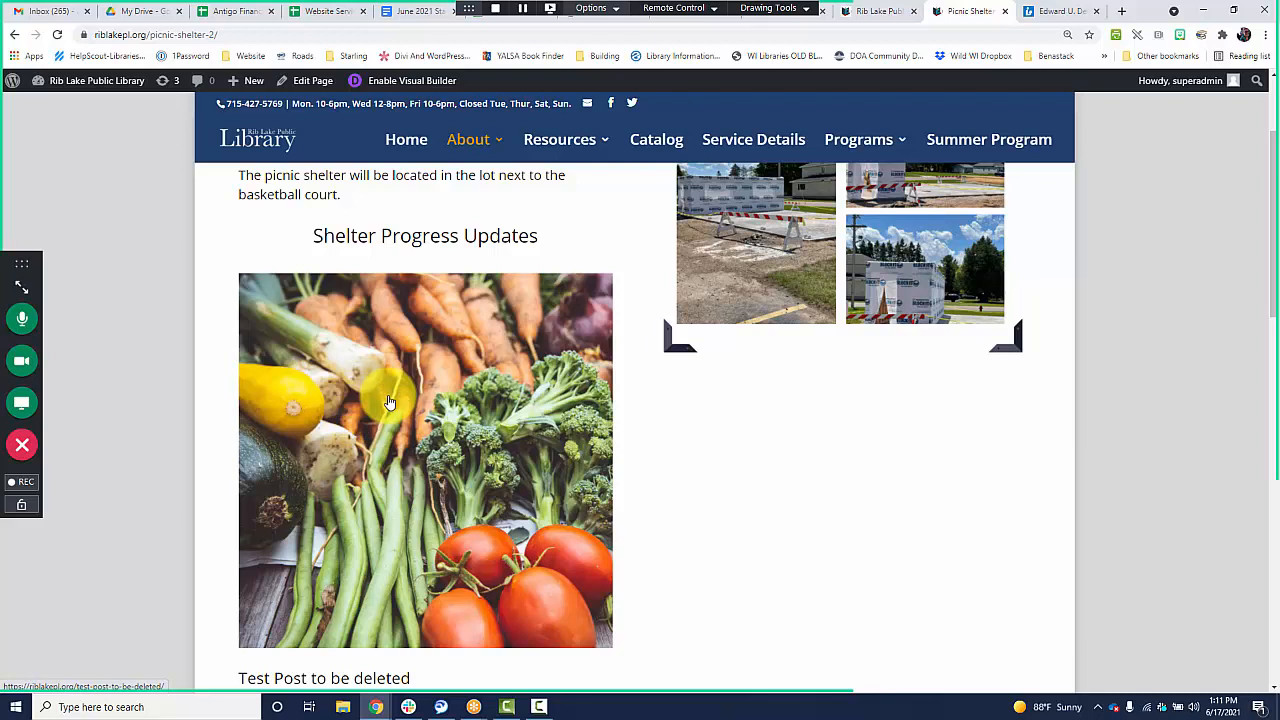
scroll(389, 402, down, 2)
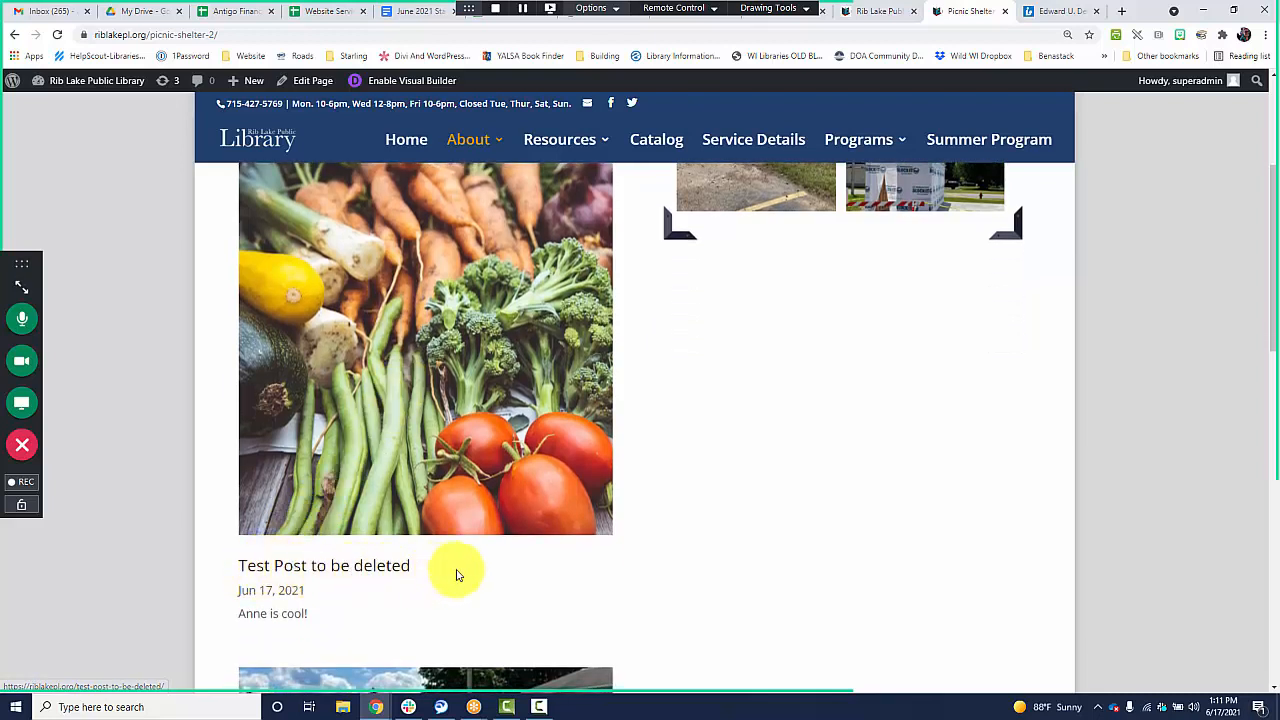
scroll(456, 575, down, 3)
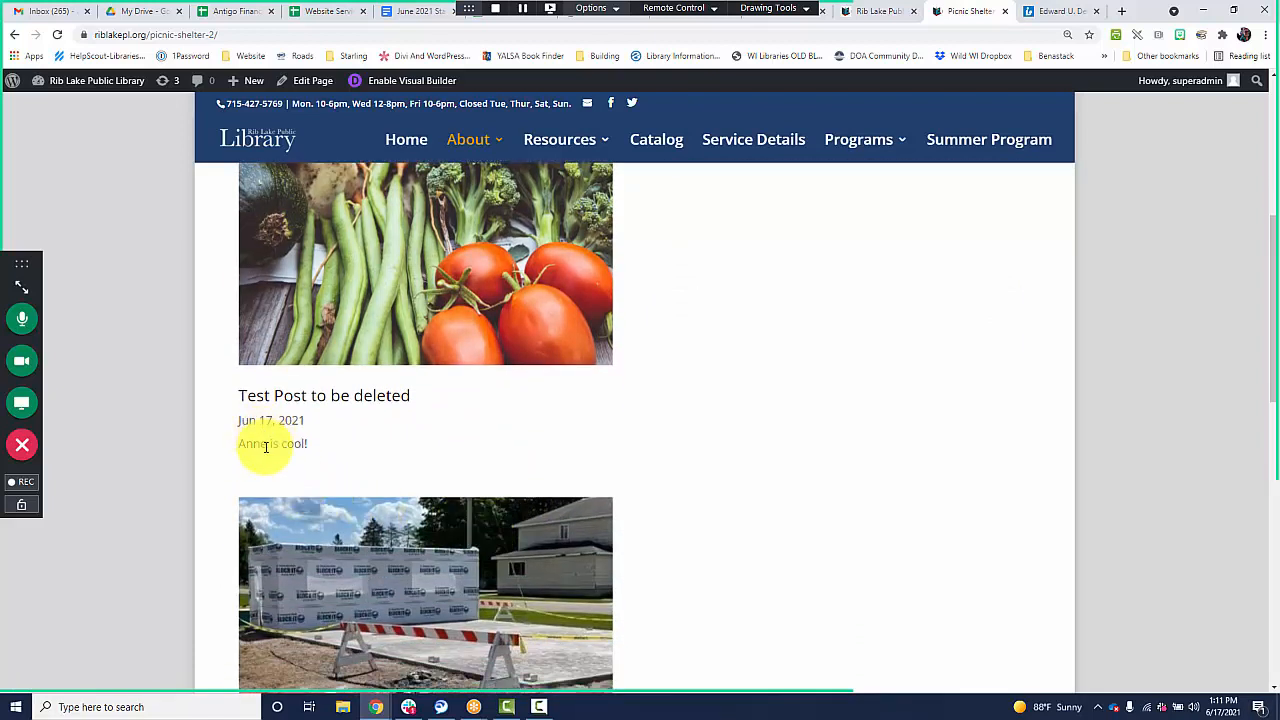
Open the full "Test Post to be deleted" page and examine its featured image, body text and inserted images.
click(297, 398)
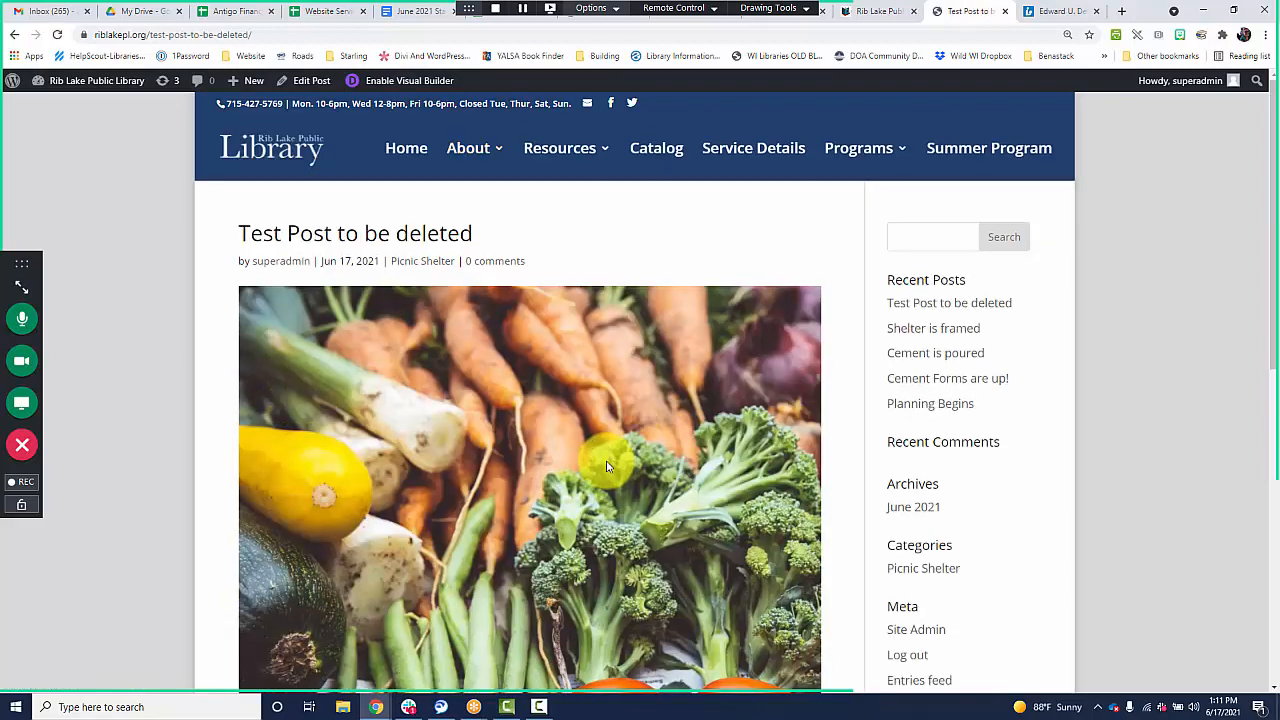
scroll(478, 514, down, 4)
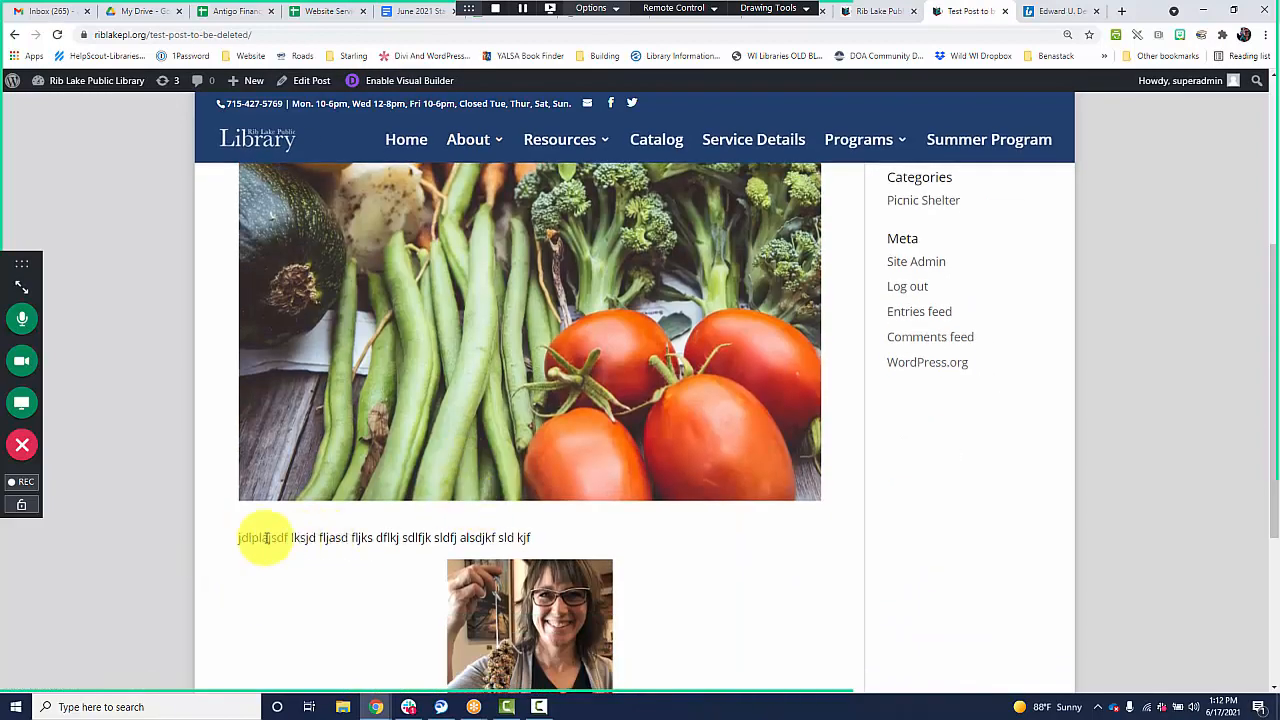
scroll(251, 549, down, 2)
drag(350, 366, 598, 450)
scroll(596, 450, down, 2)
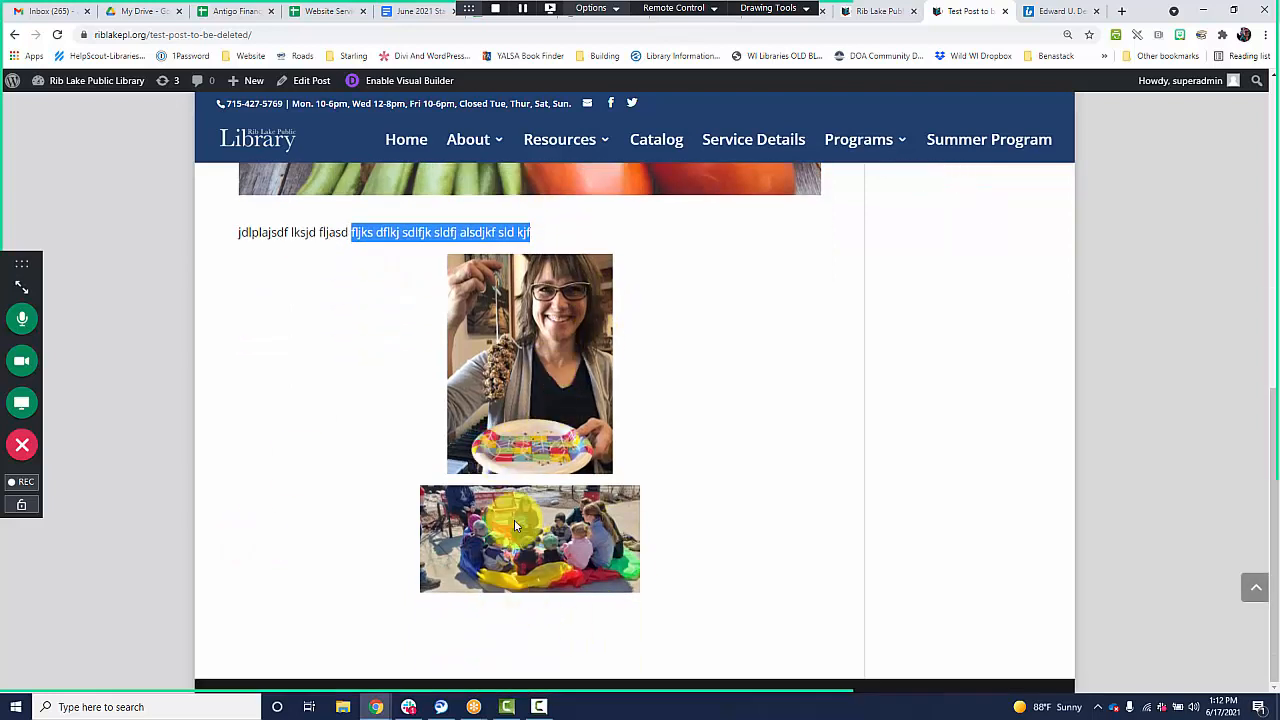
scroll(505, 549, up, 2)
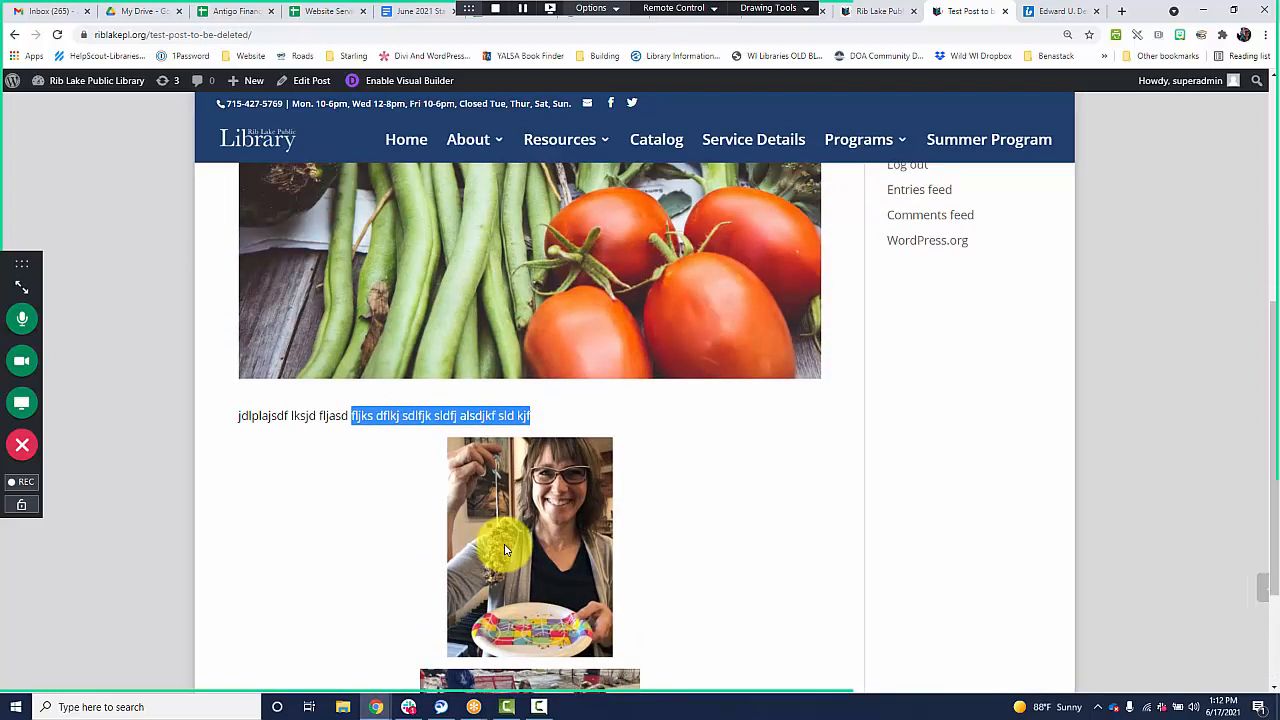
scroll(57, 152, down, 2)
scroll(400, 577, up, 5)
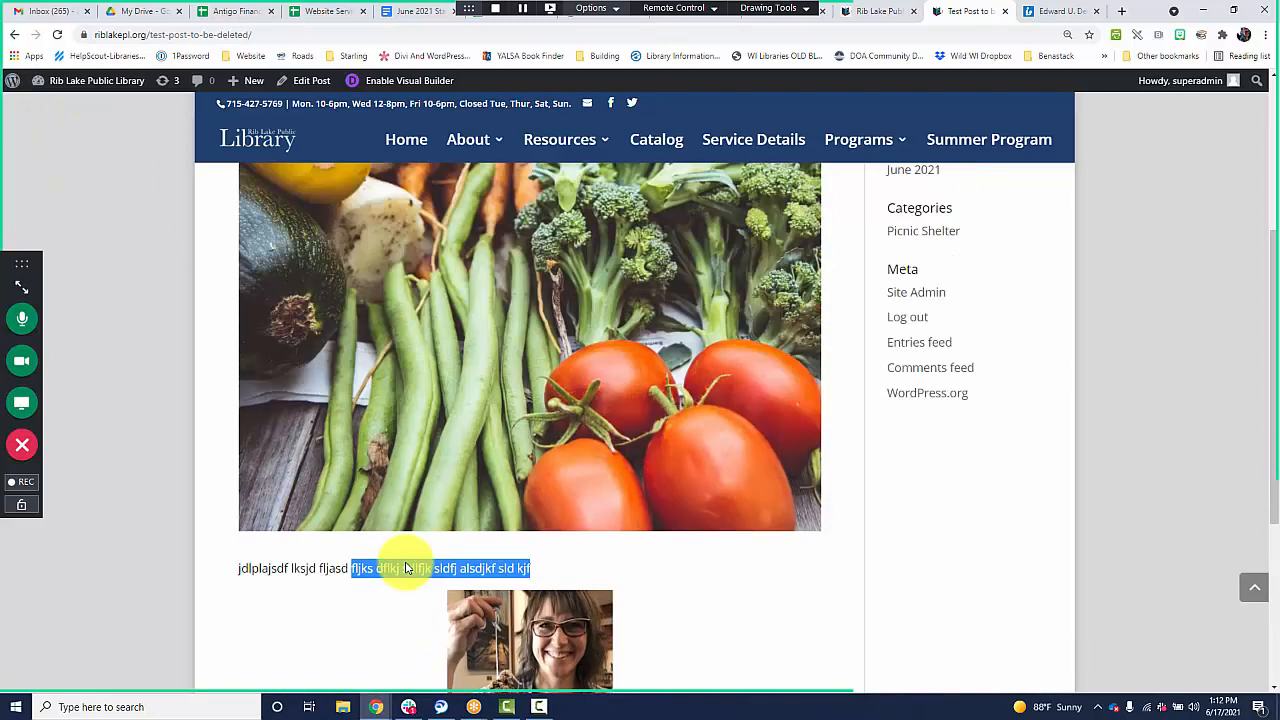
scroll(430, 563, down, 4)
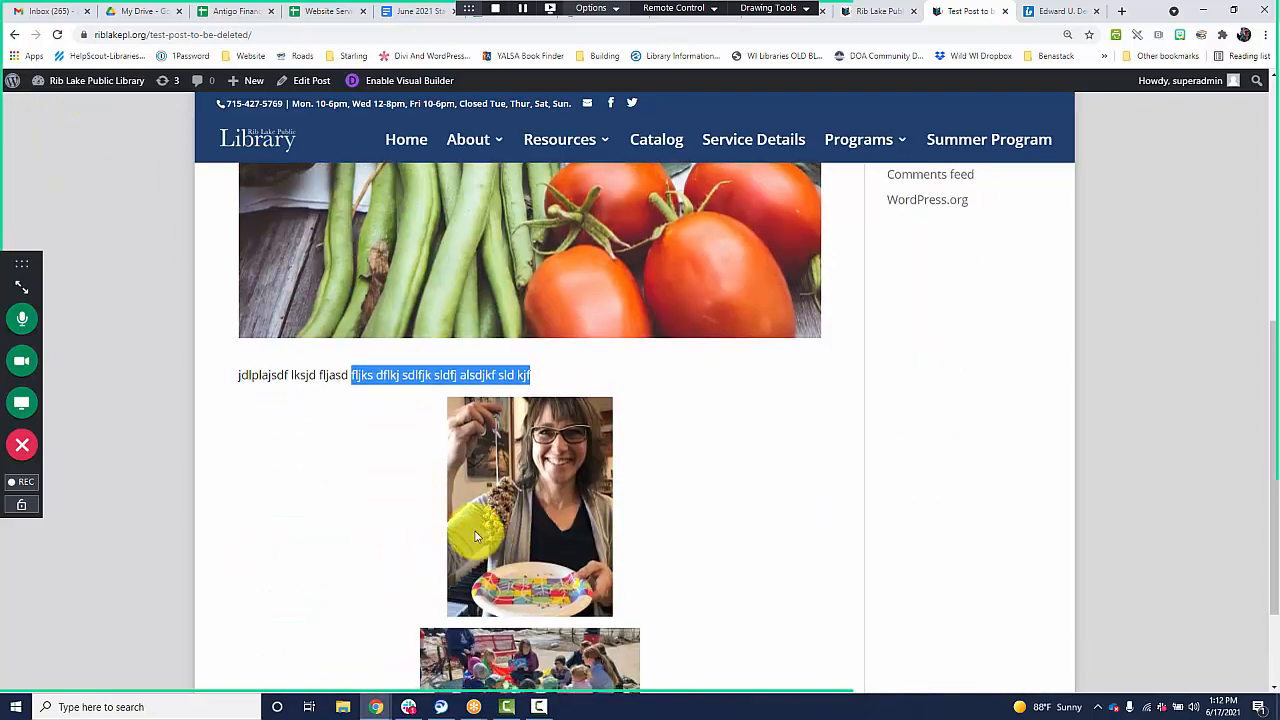
scroll(457, 540, up, 4)
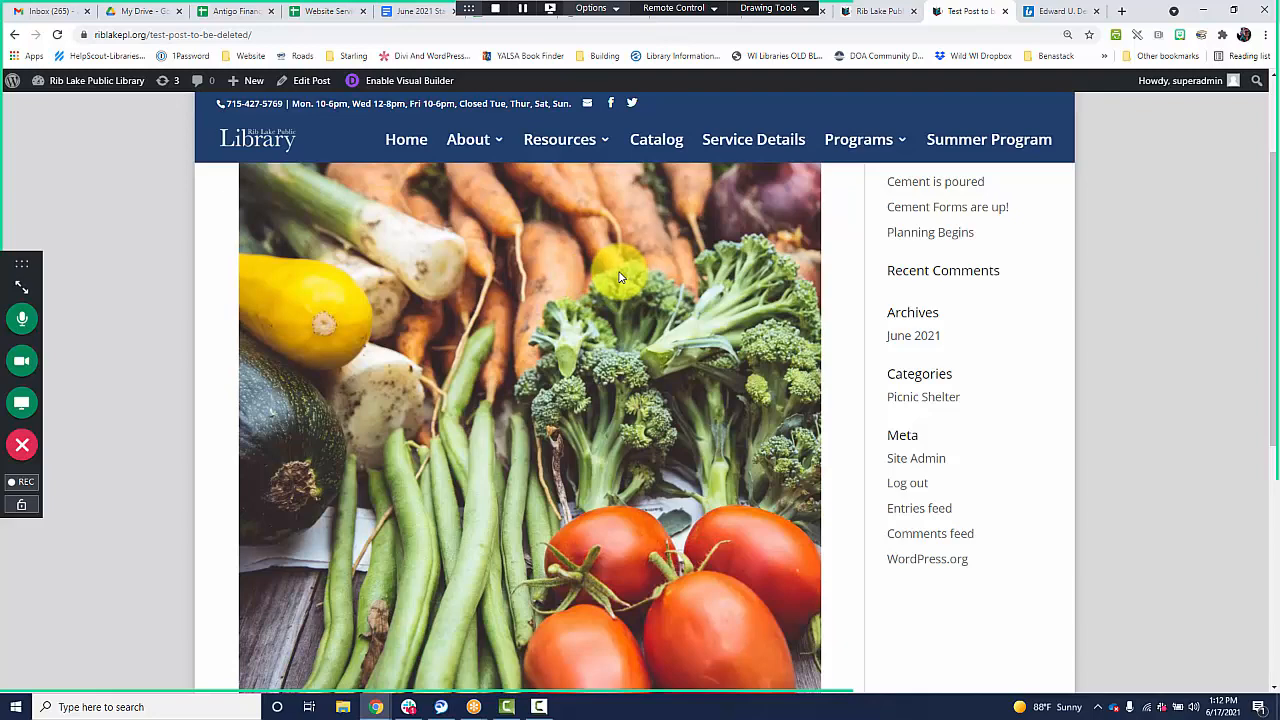
Examine the featured image's size above the body text on the published test post.
scroll(661, 481, up, 3)
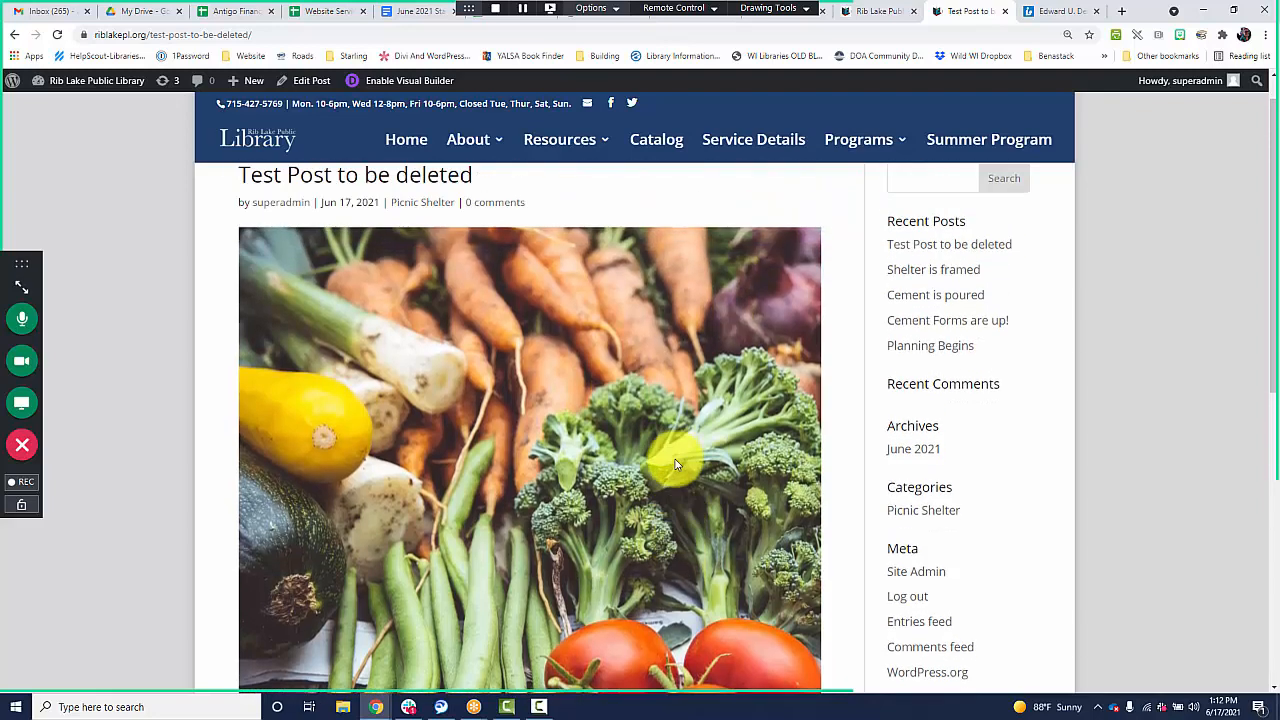
scroll(523, 449, down, 4)
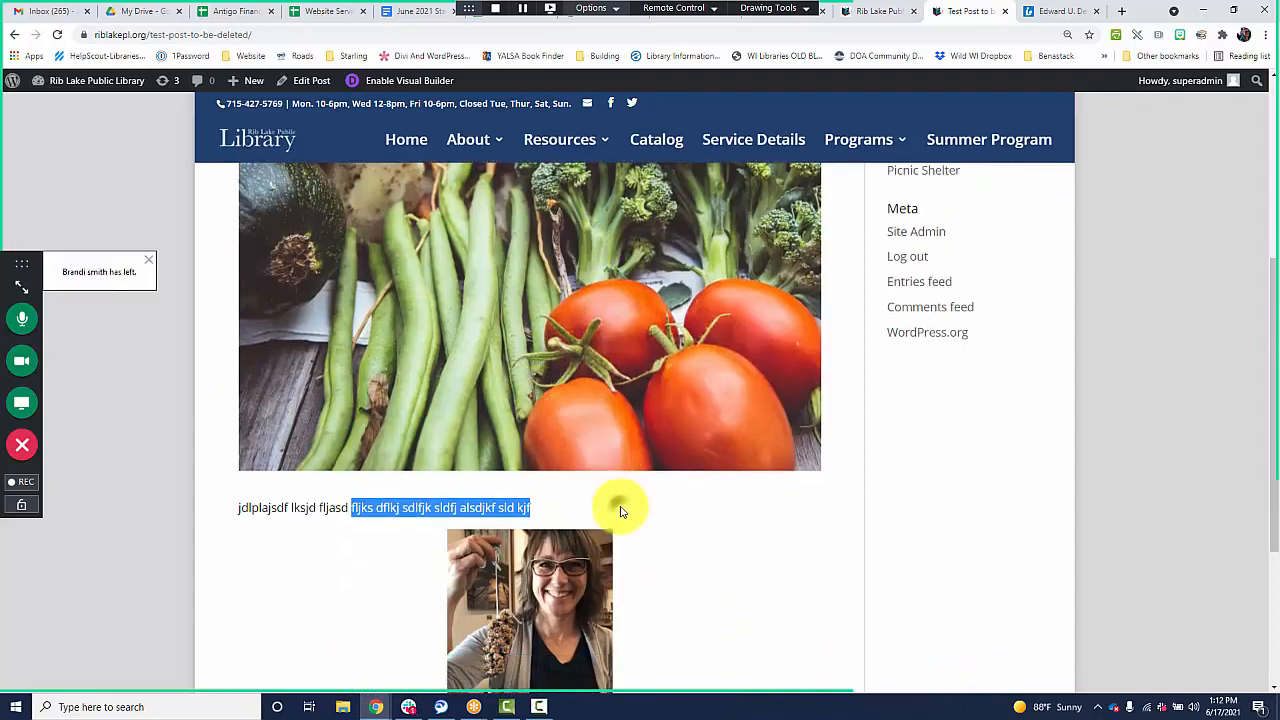
click(616, 505)
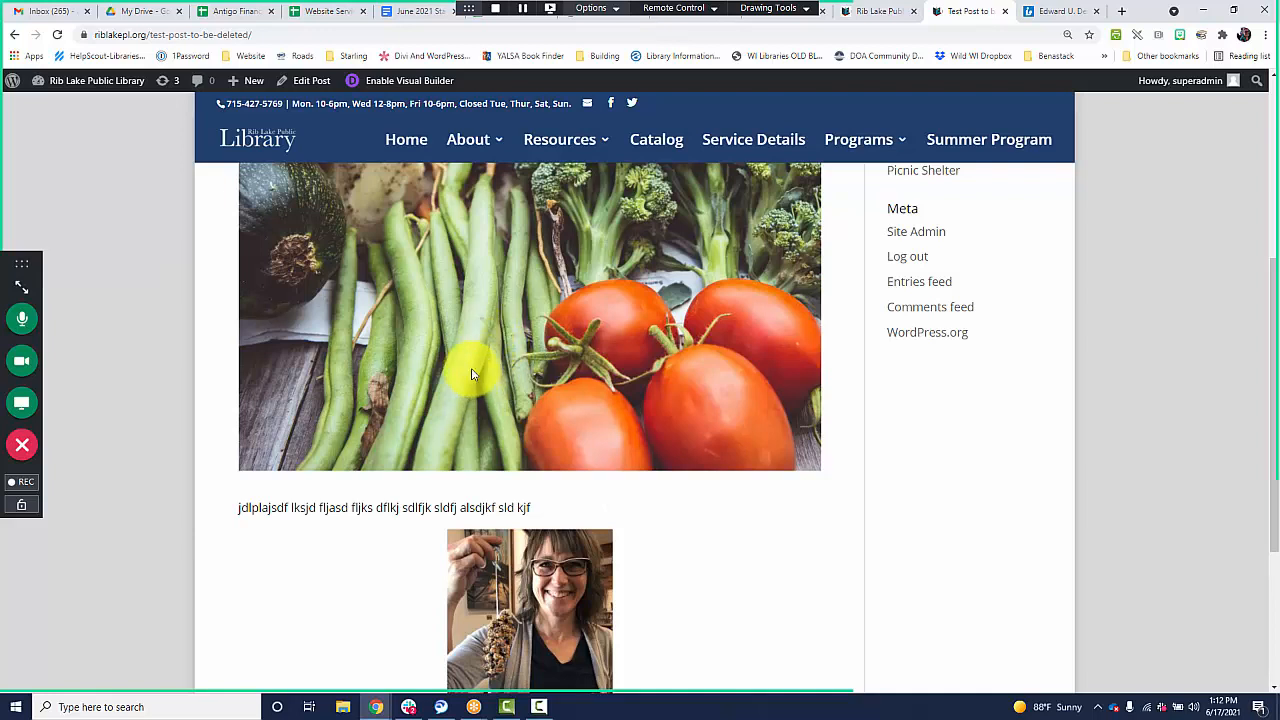
scroll(590, 440, up, 1)
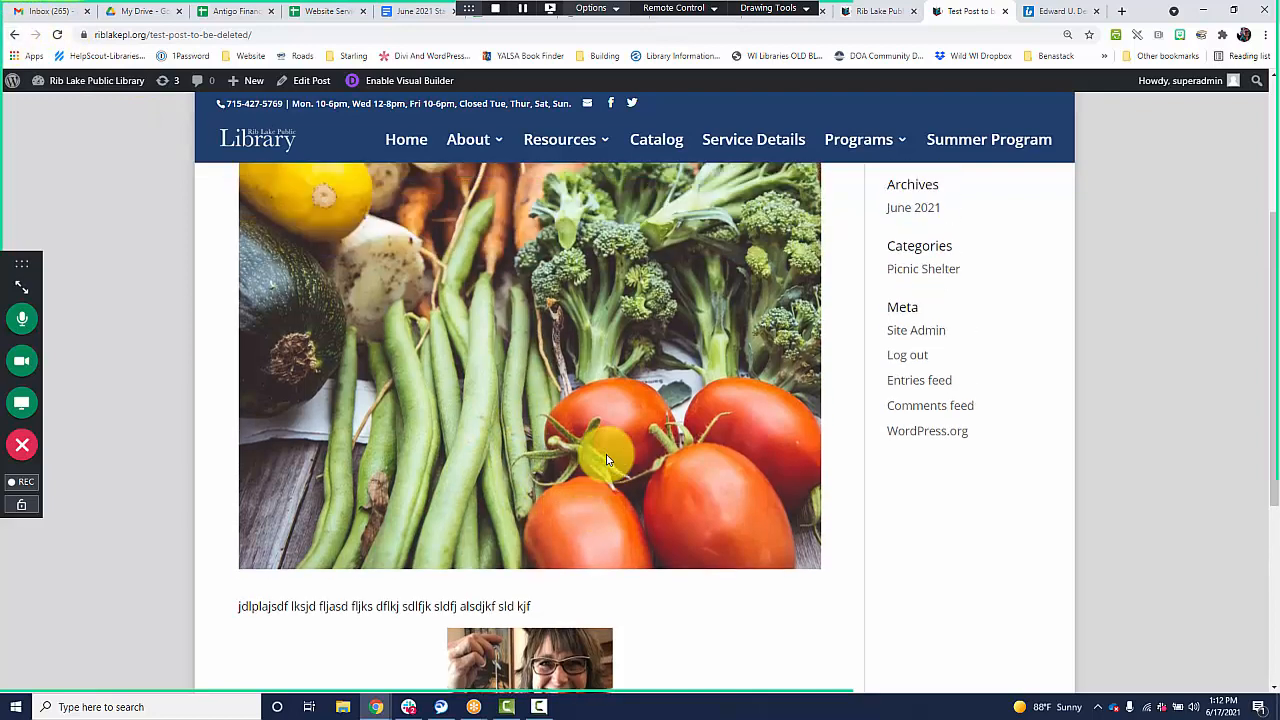
scroll(606, 459, up, 1)
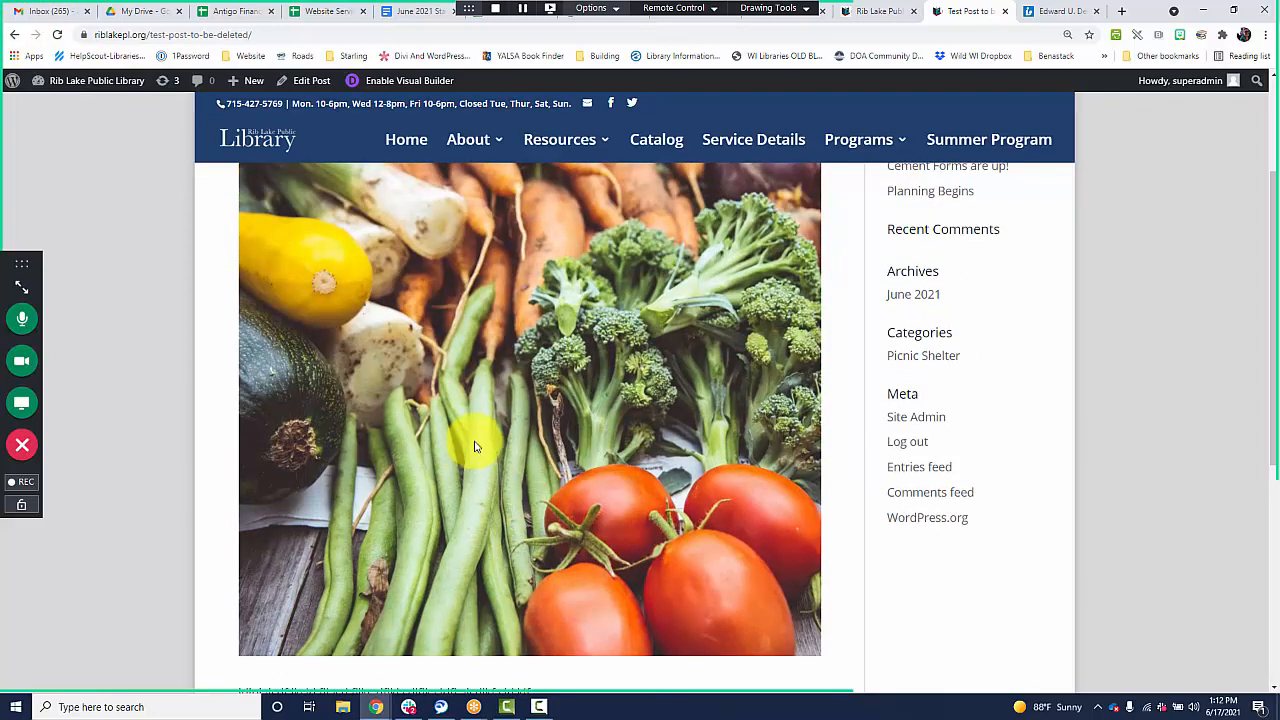
Return to the Picnic Shelter page and compare the test post's featured image with those of the other progress updates.
click(14, 34)
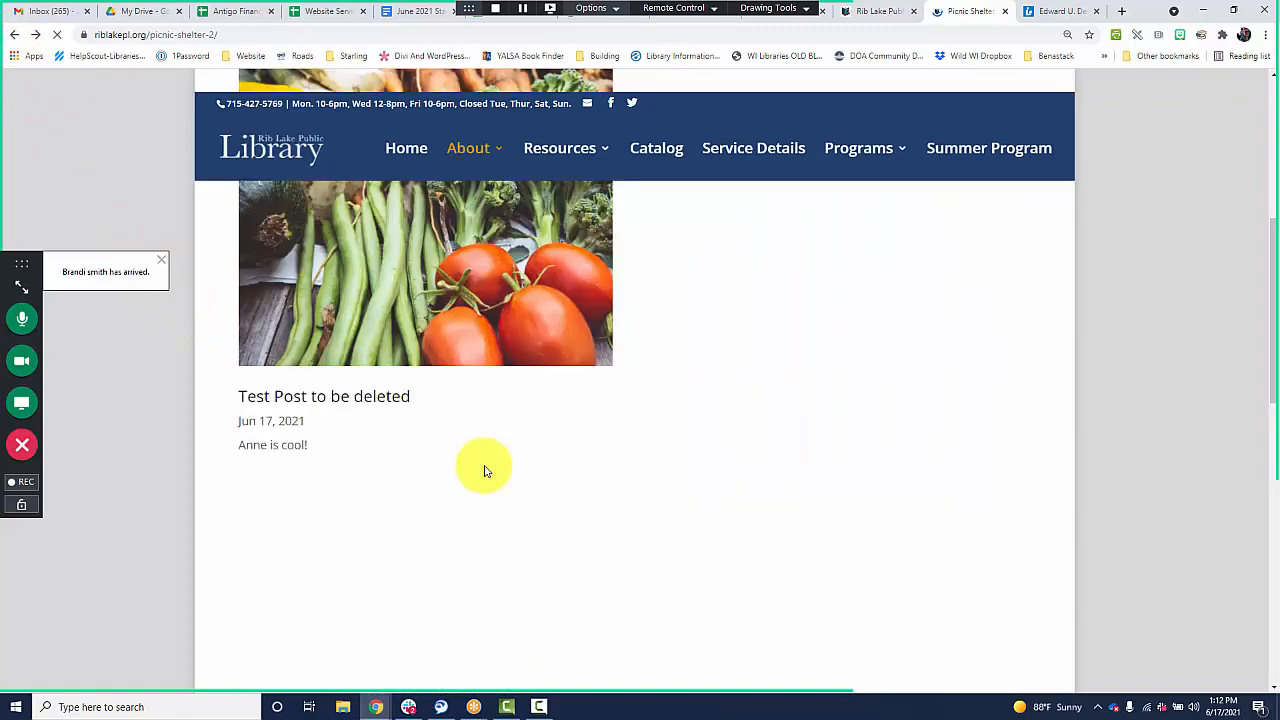
scroll(349, 470, down, 1)
scroll(349, 470, down, 6)
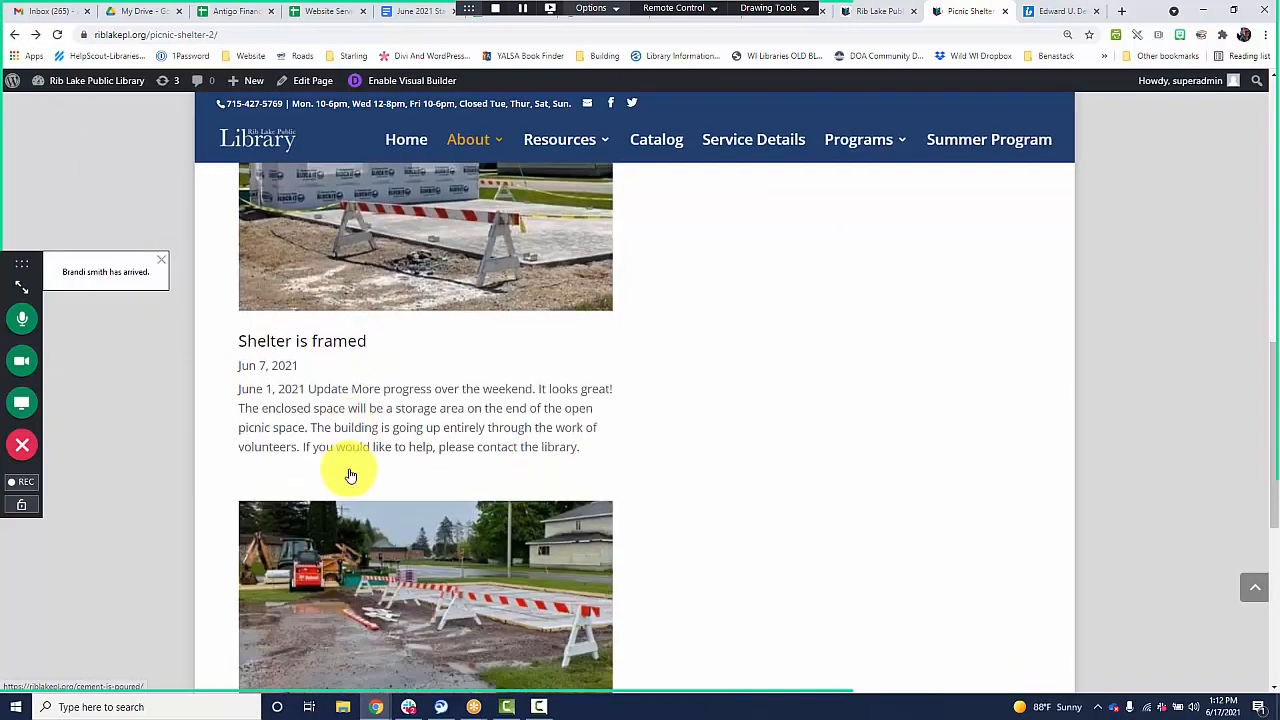
scroll(352, 486, up, 5)
scroll(352, 486, up, 4)
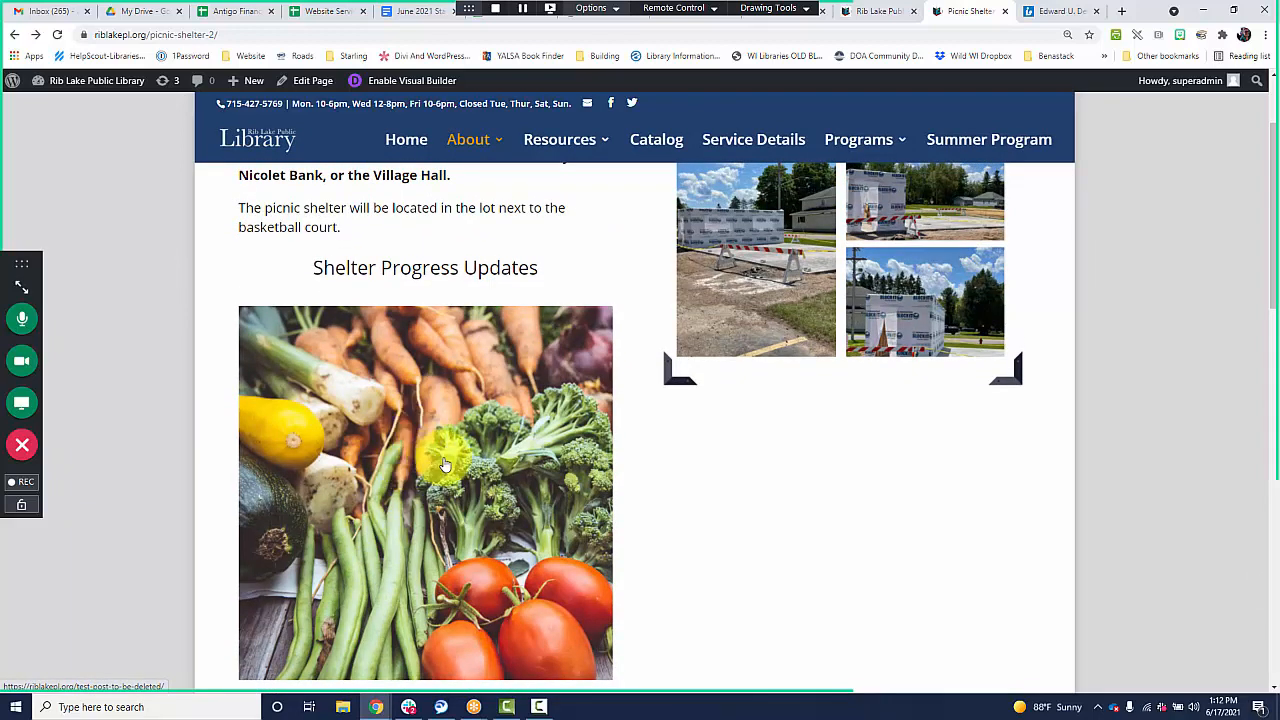
scroll(440, 462, down, 3)
scroll(446, 465, down, 2)
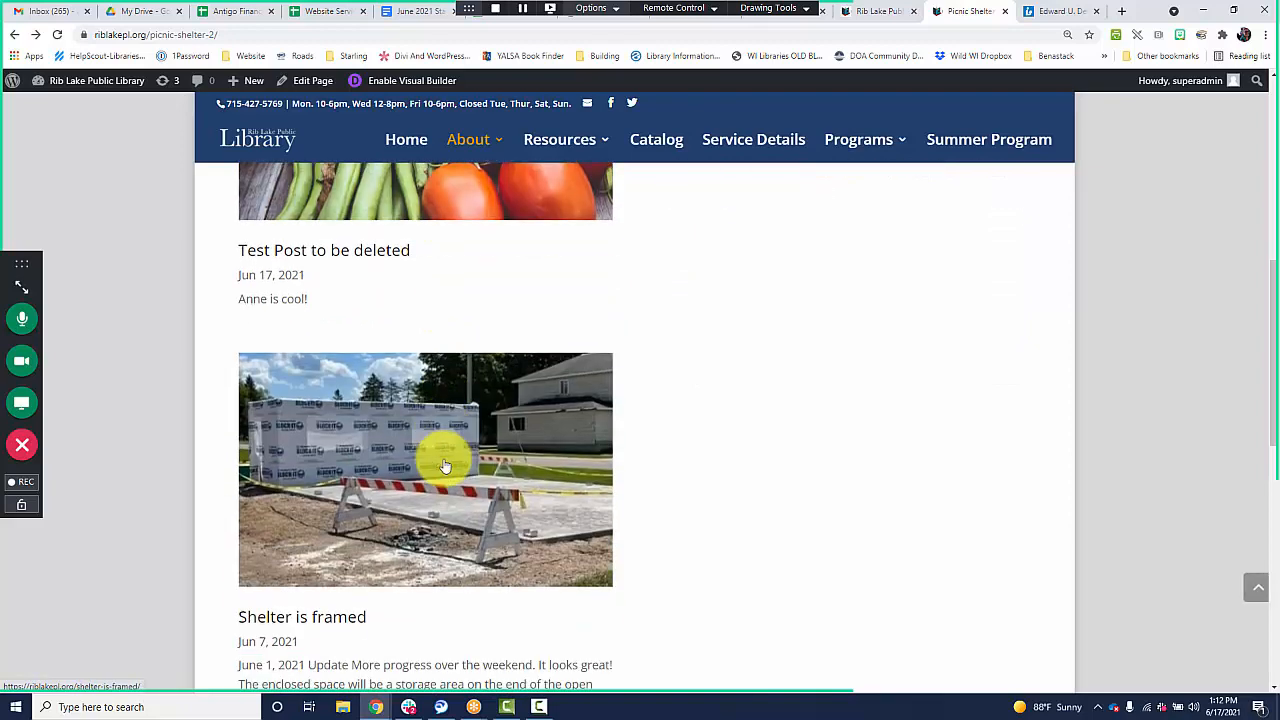
Switch to Canva in a new browser tab.
click(1124, 12)
text(canva)
key(Return)
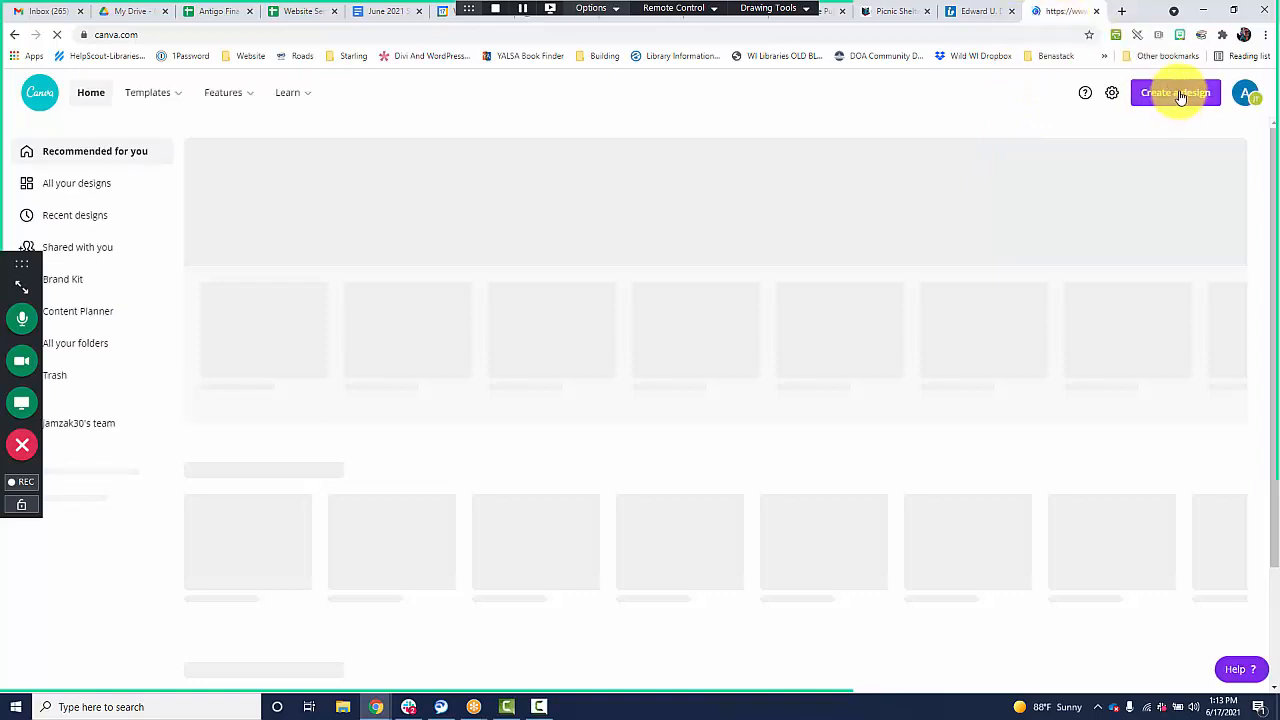
Create a new custom-size design 500 px wide and 250 px high.
click(1203, 93)
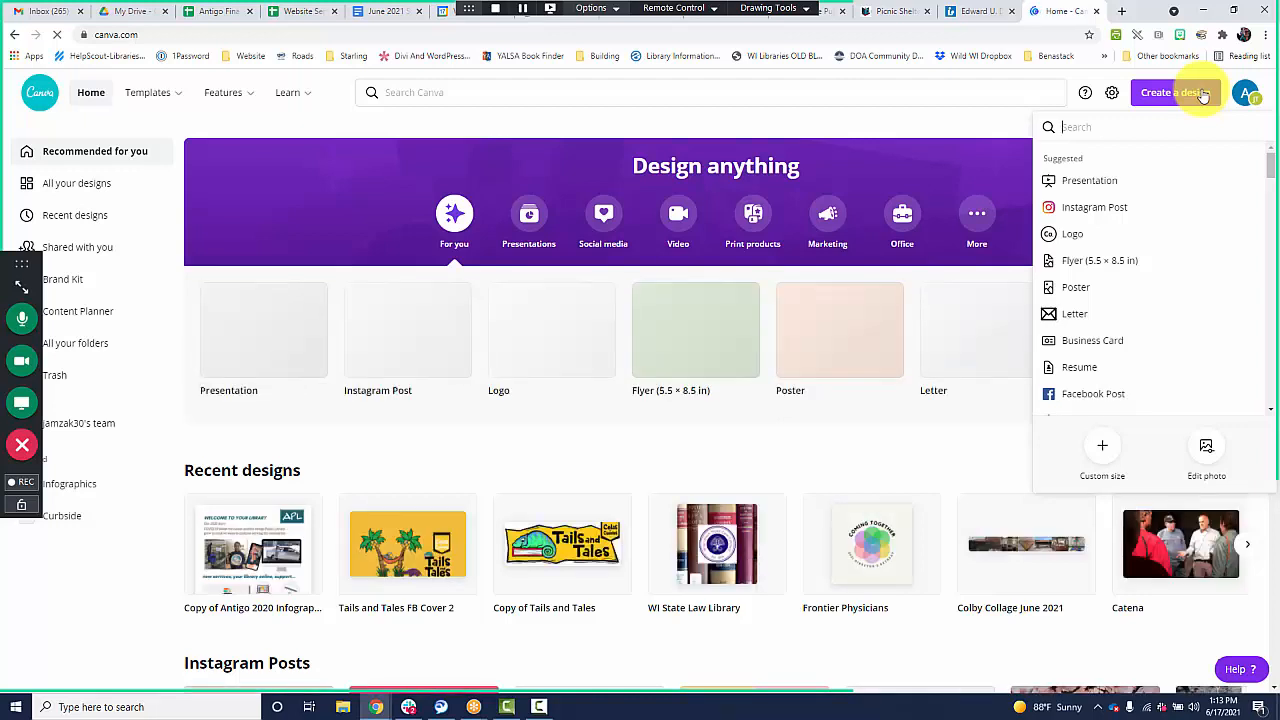
click(1101, 447)
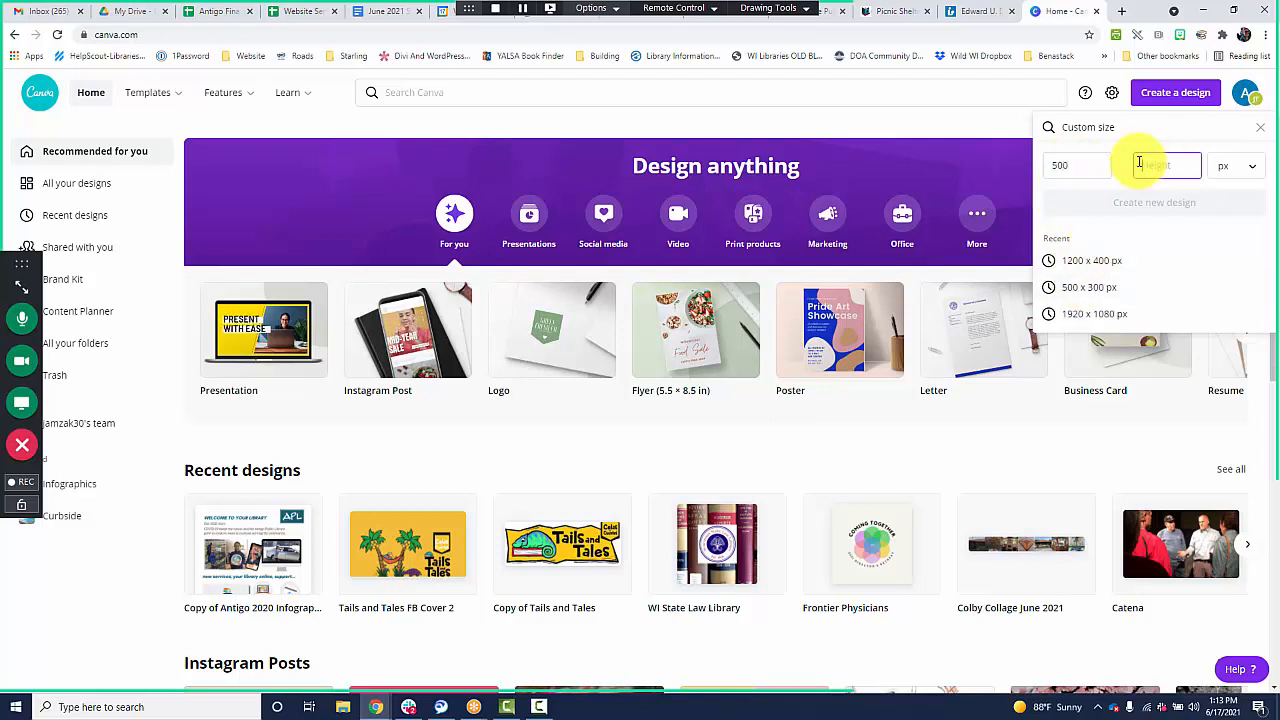
key(Tab)
click(1158, 167)
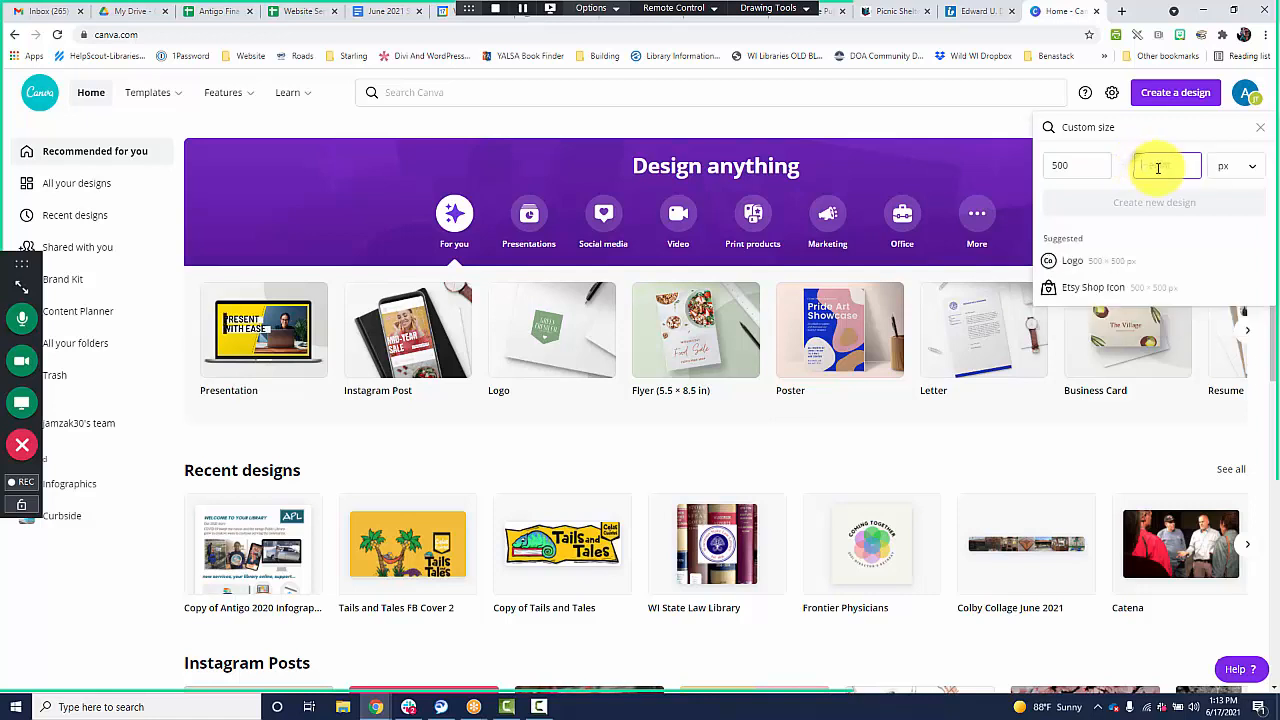
text(250)
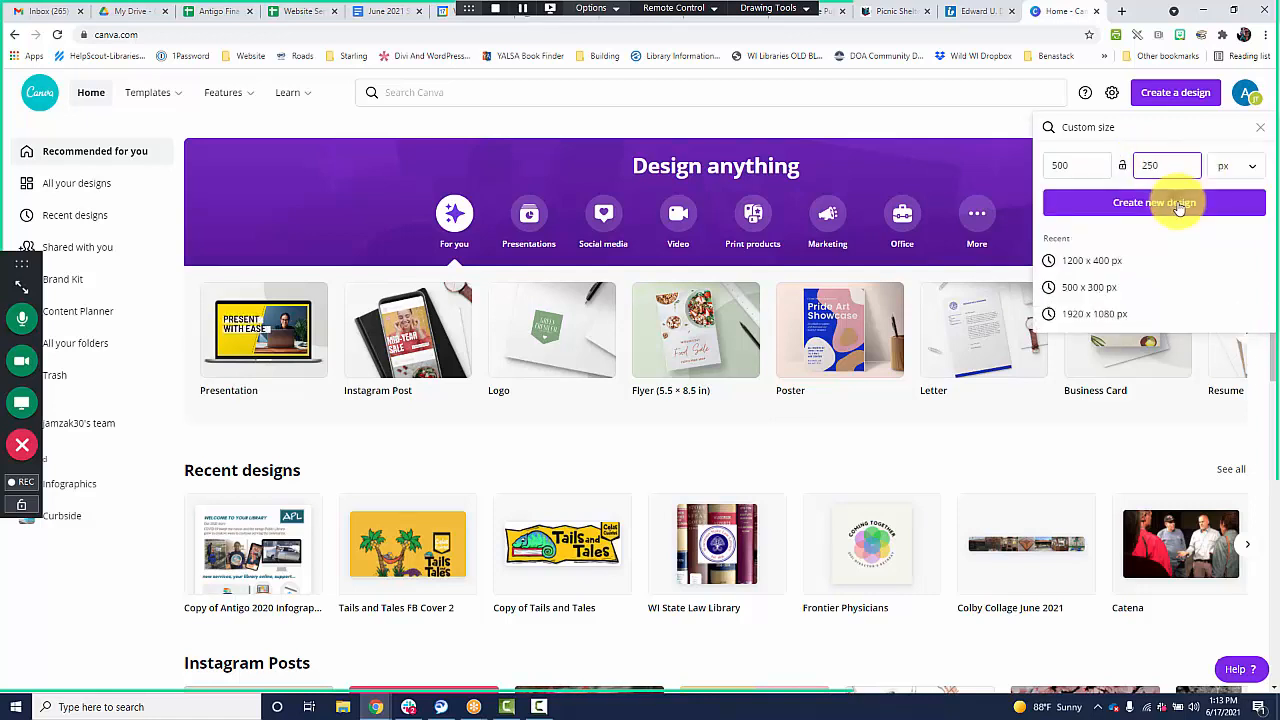
click(1154, 202)
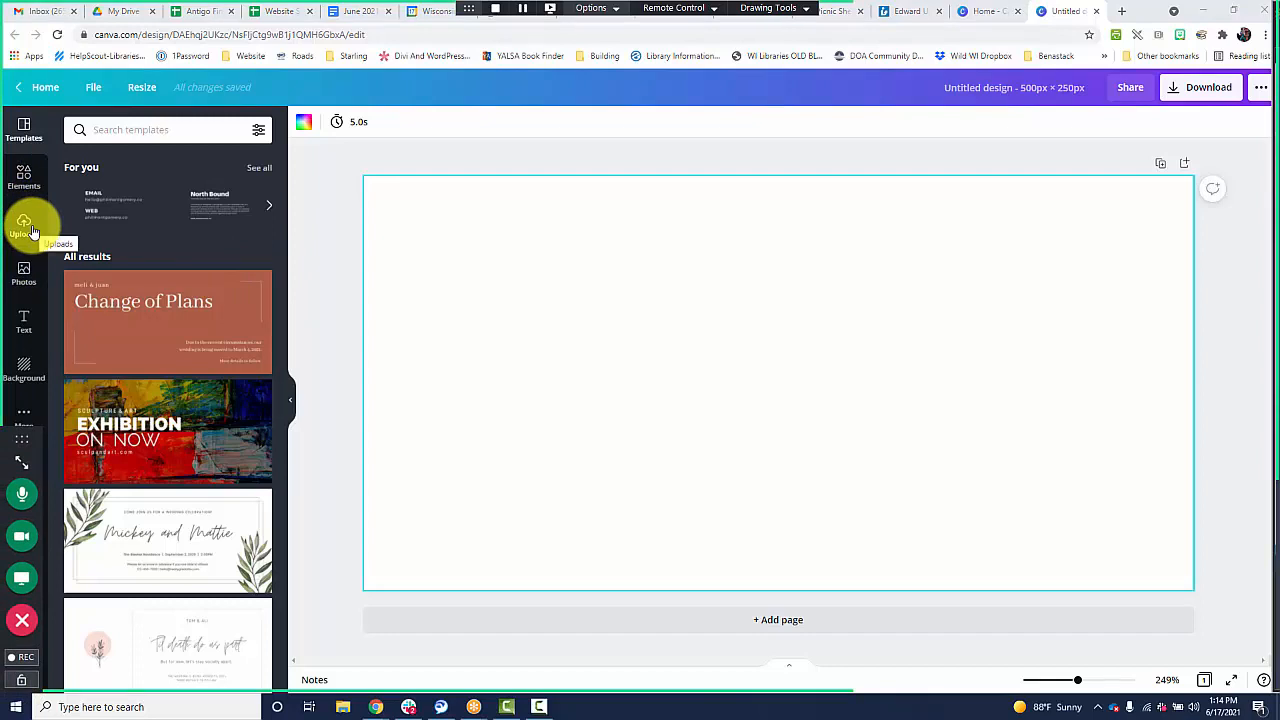
Add the uploaded photo of the Sherman and Ruth Weiss Community Library sign and garden to the blank design.
click(24, 226)
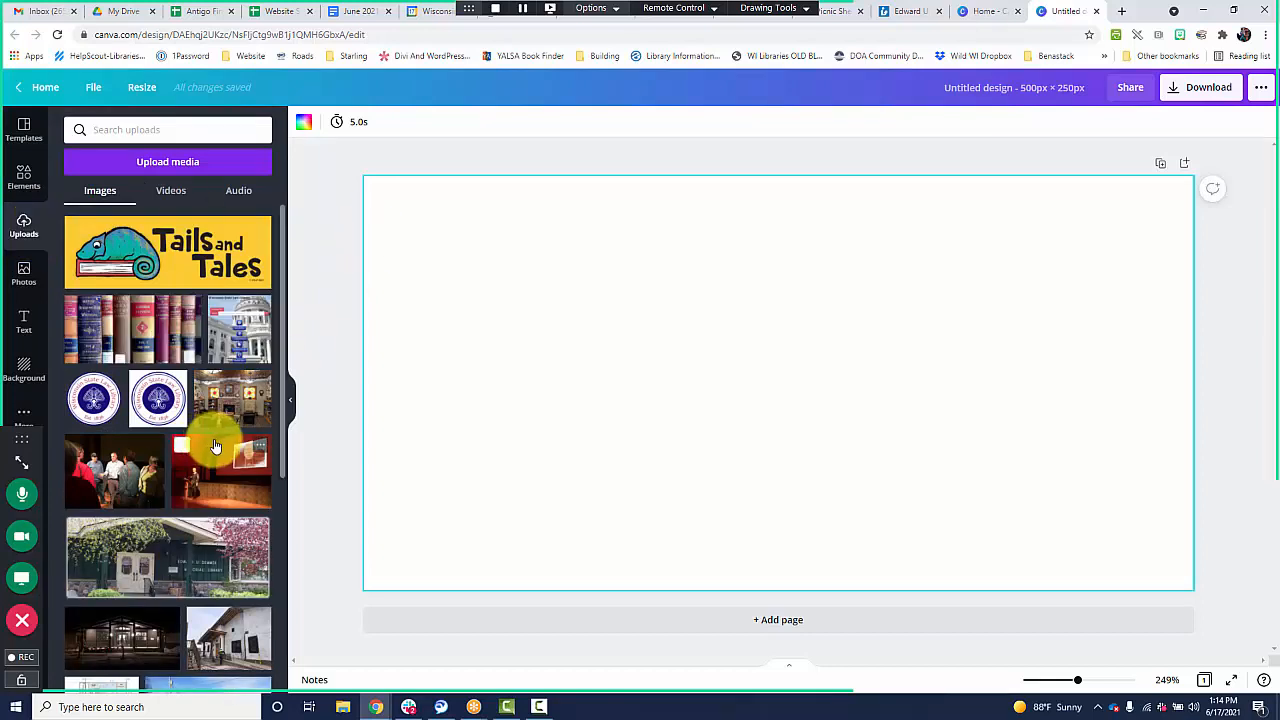
scroll(215, 446, down, 2)
scroll(225, 442, down, 3)
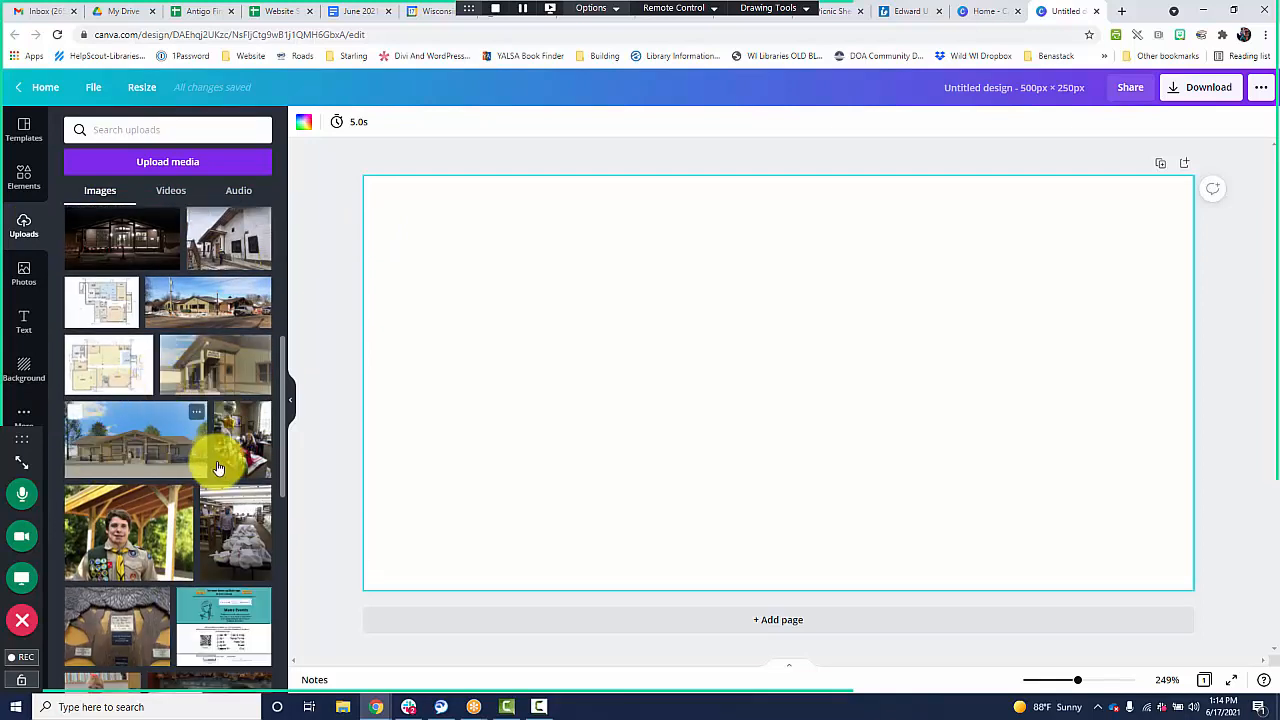
scroll(216, 467, down, 1)
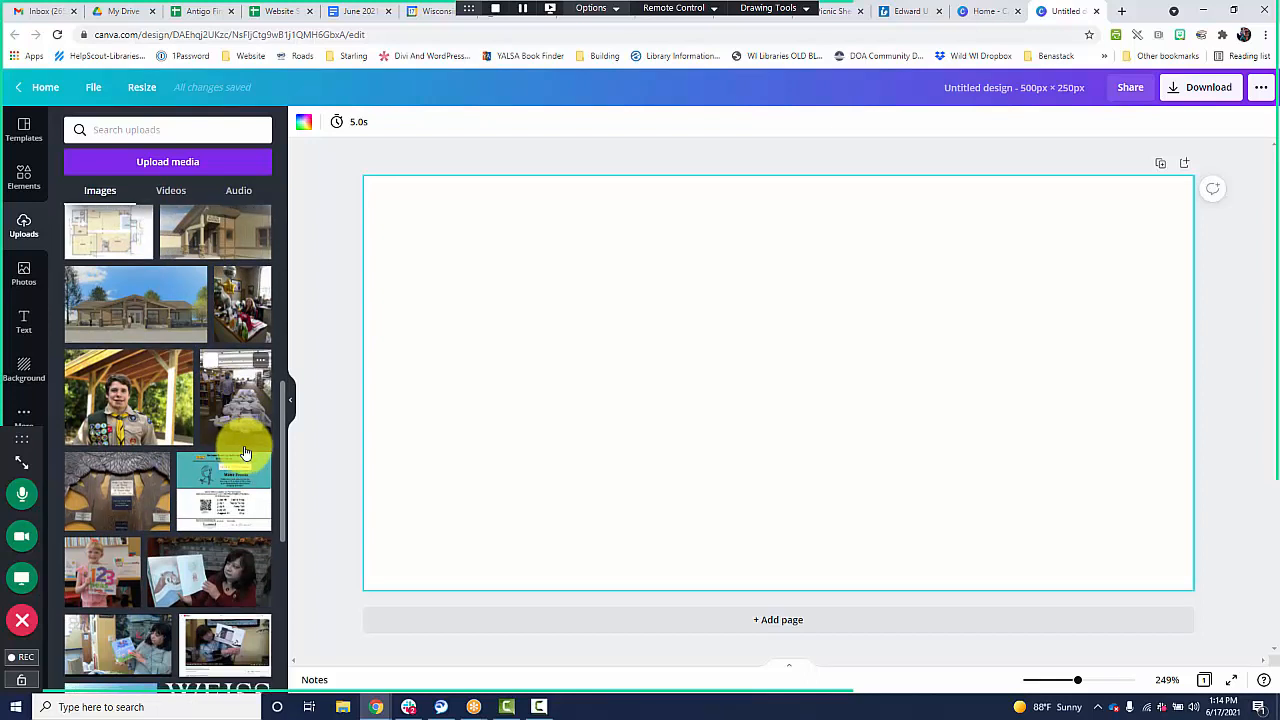
scroll(243, 451, down, 1)
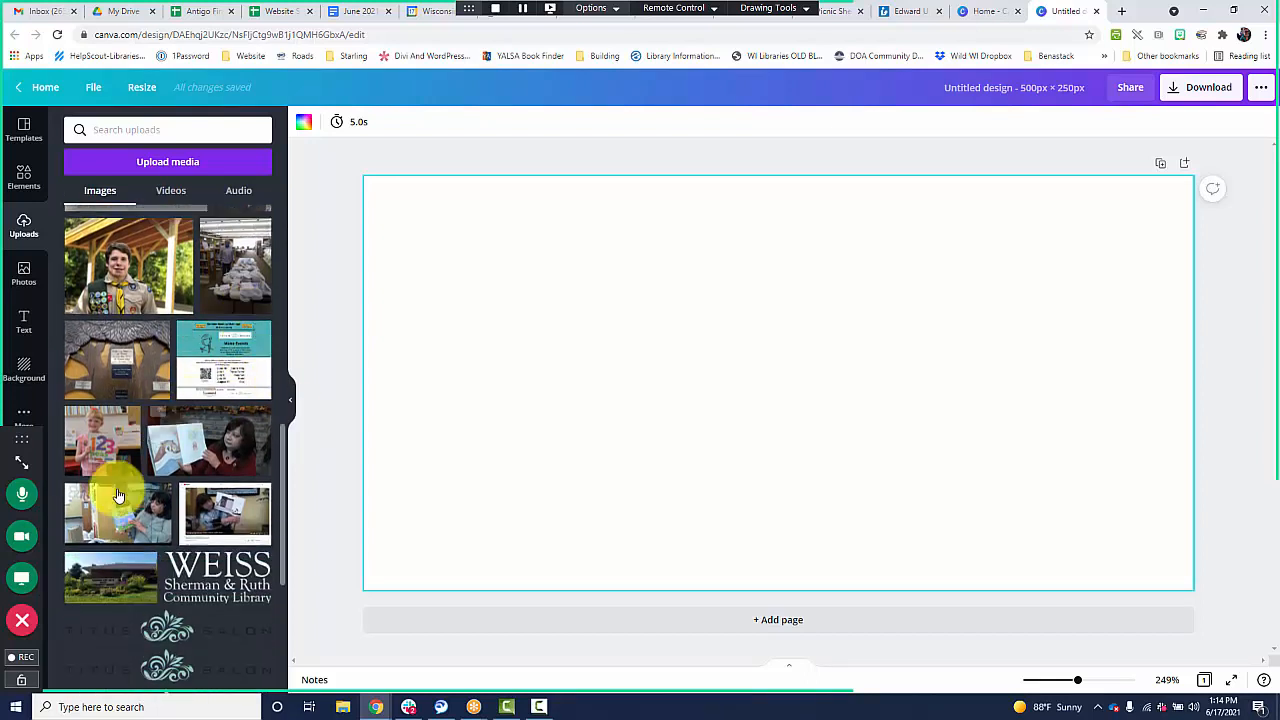
click(123, 578)
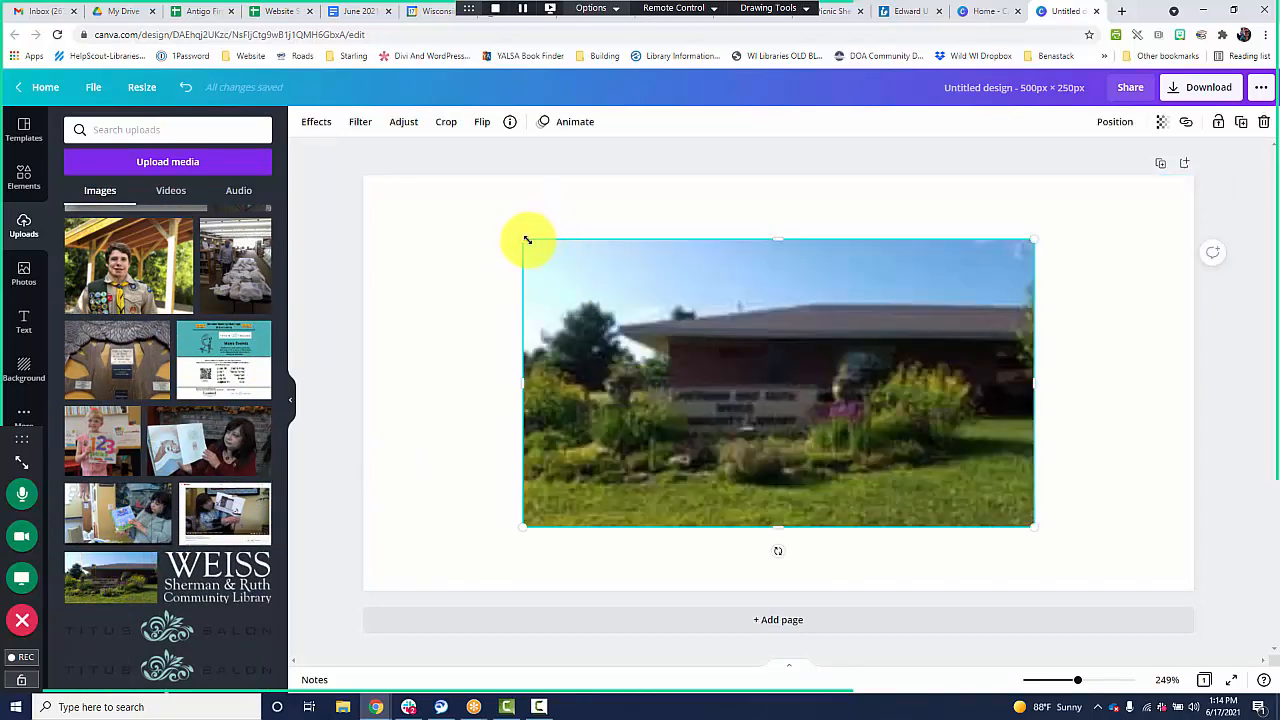
Enlarge the library photo beyond the canvas edges and reposition it to fill the whole design.
drag(428, 203, 334, 149)
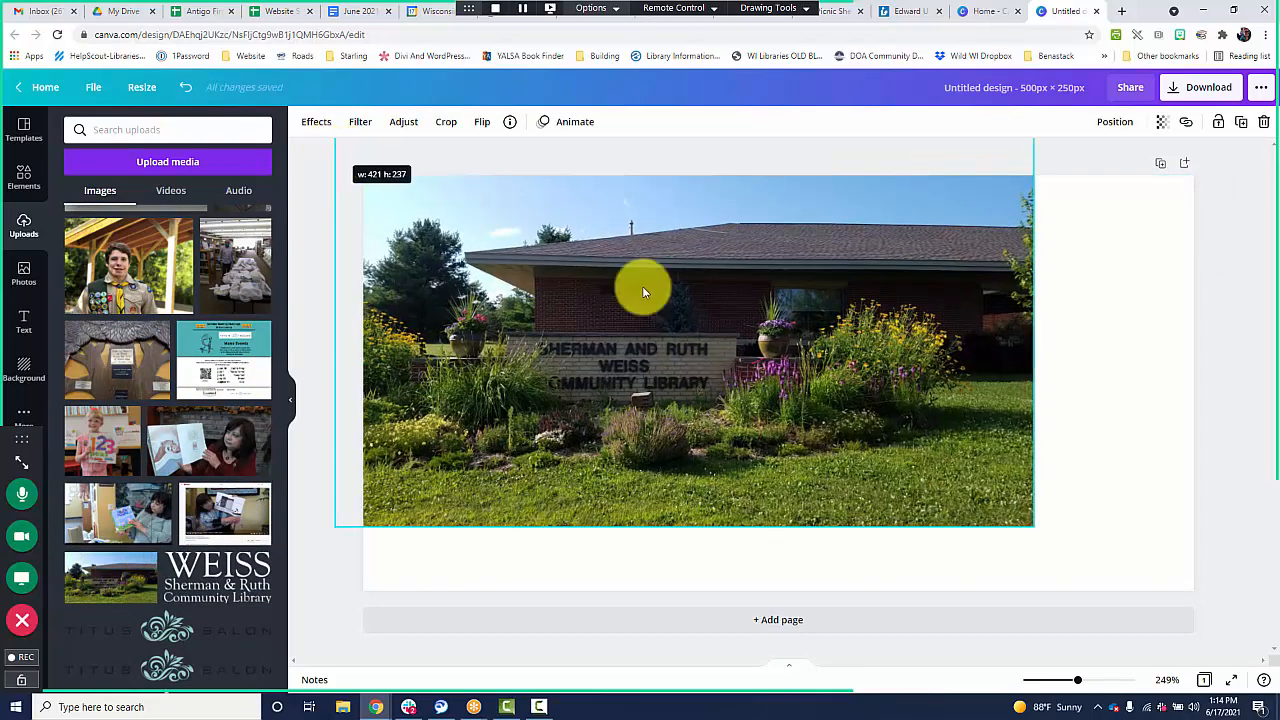
drag(1031, 528, 1220, 607)
drag(908, 337, 914, 380)
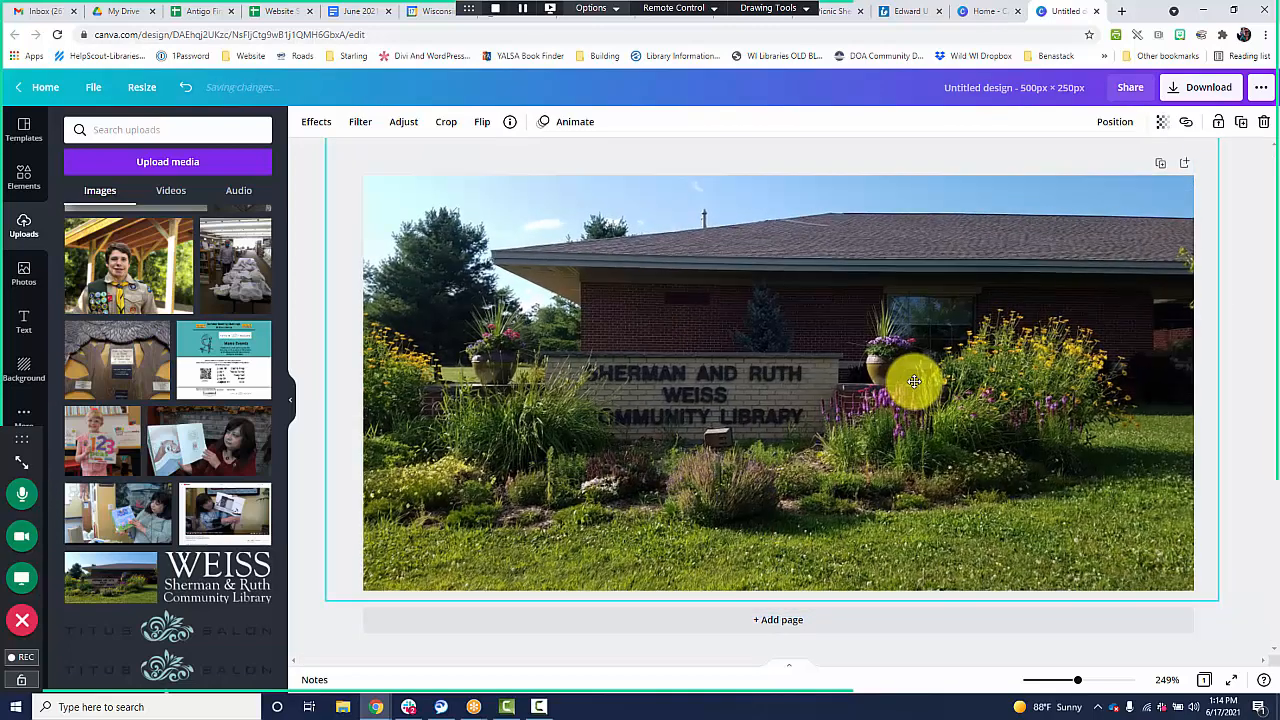
Open the design's download options, then take the browser window out of its maximized state and widen it across the screen.
click(1205, 88)
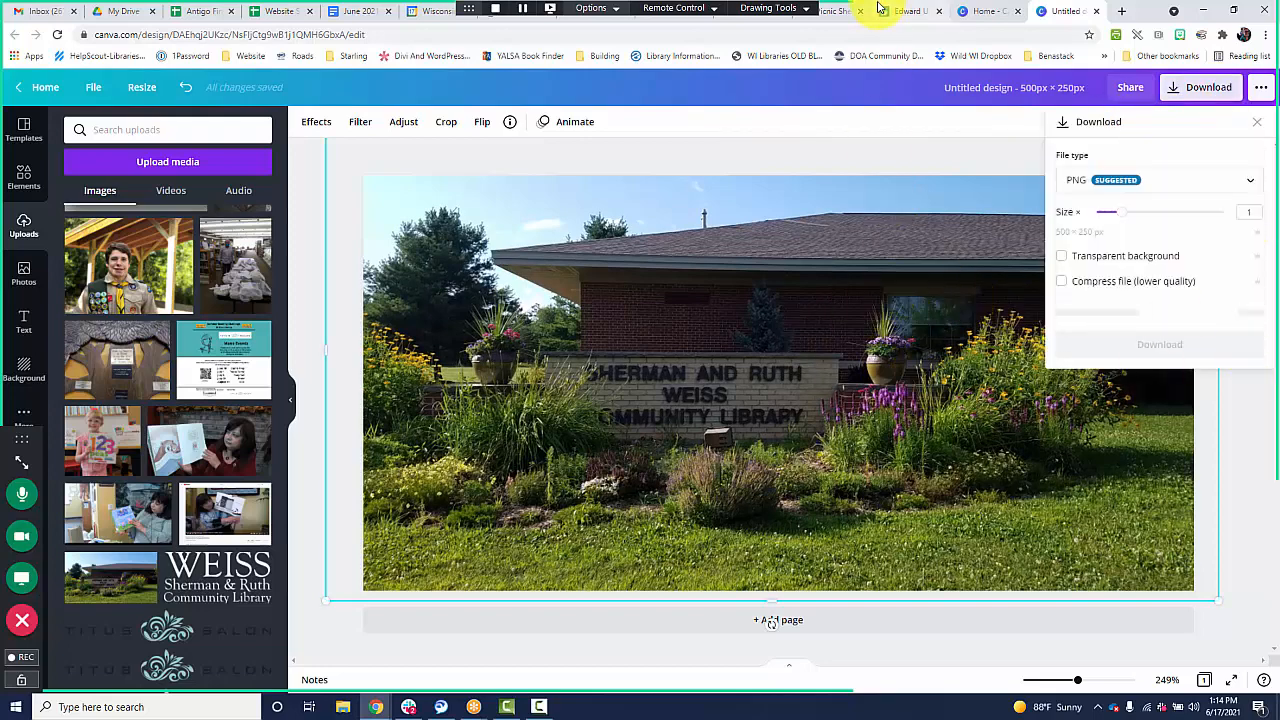
drag(1143, 20, 1071, 51)
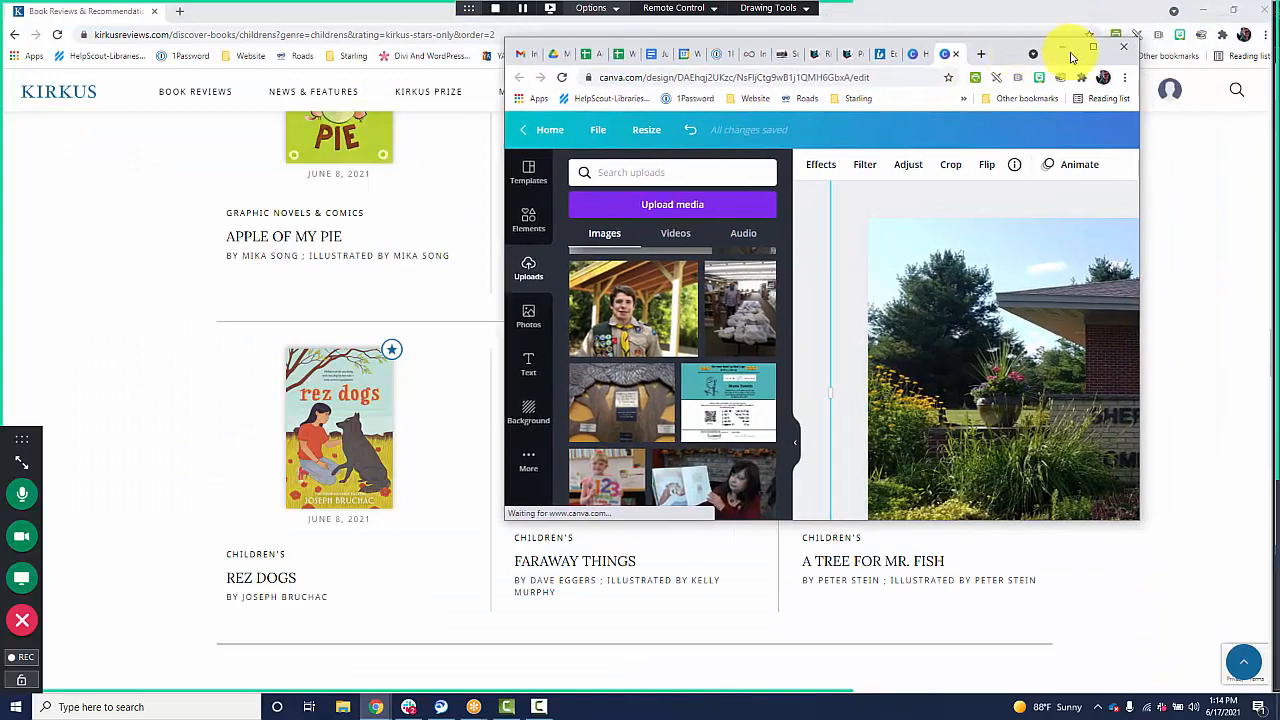
drag(1140, 105, 1250, 100)
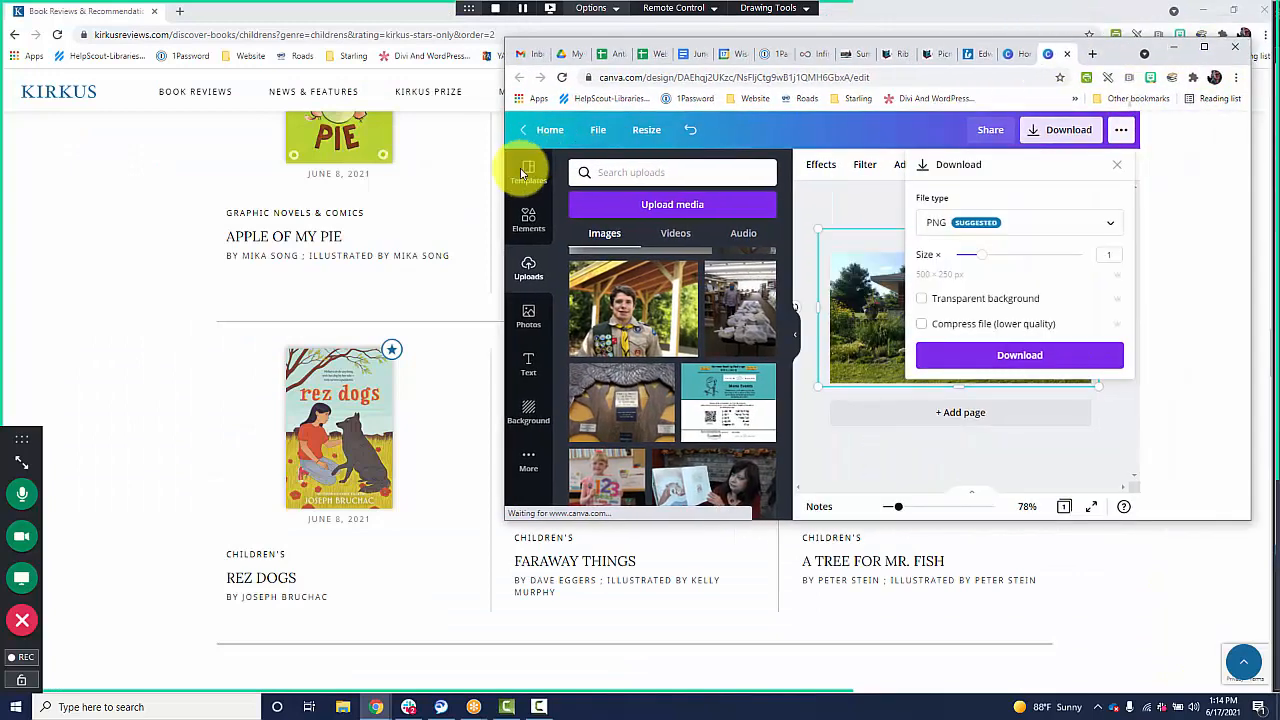
drag(503, 177, 20, 180)
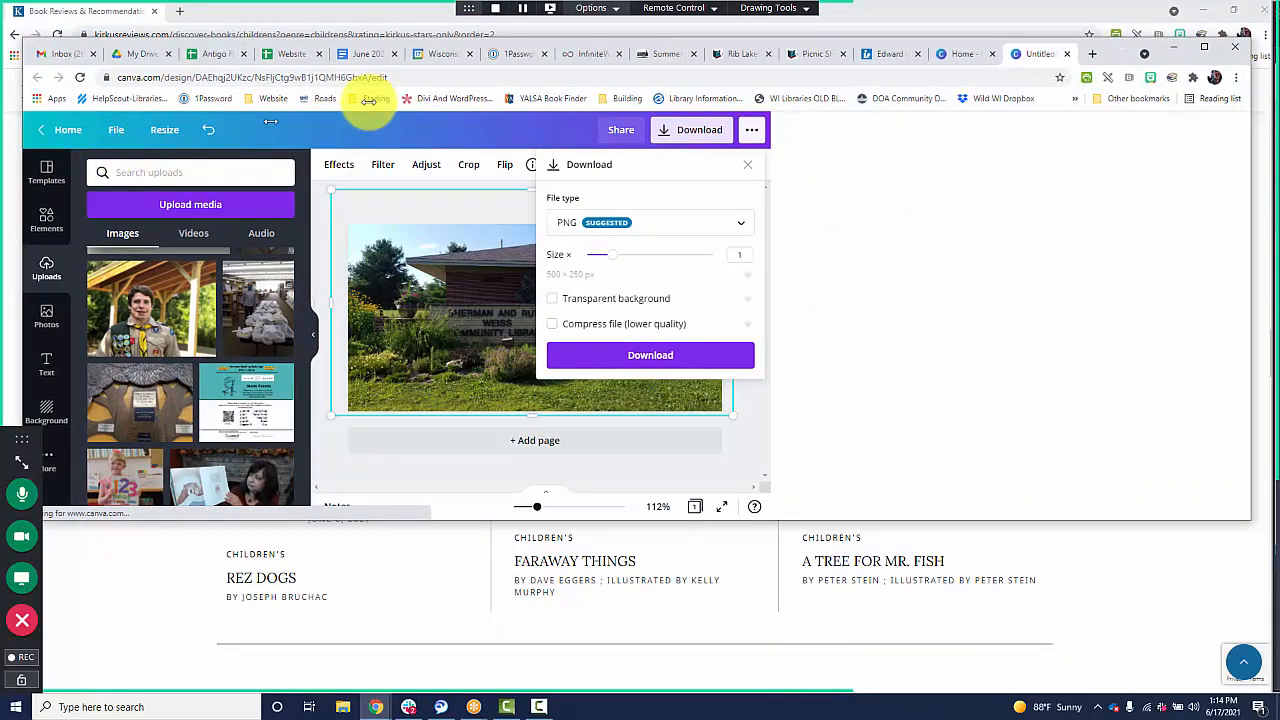
Return to the library's Picnic Shelter page, make the browser window taller, and examine the images of the earlier progress updates.
click(738, 54)
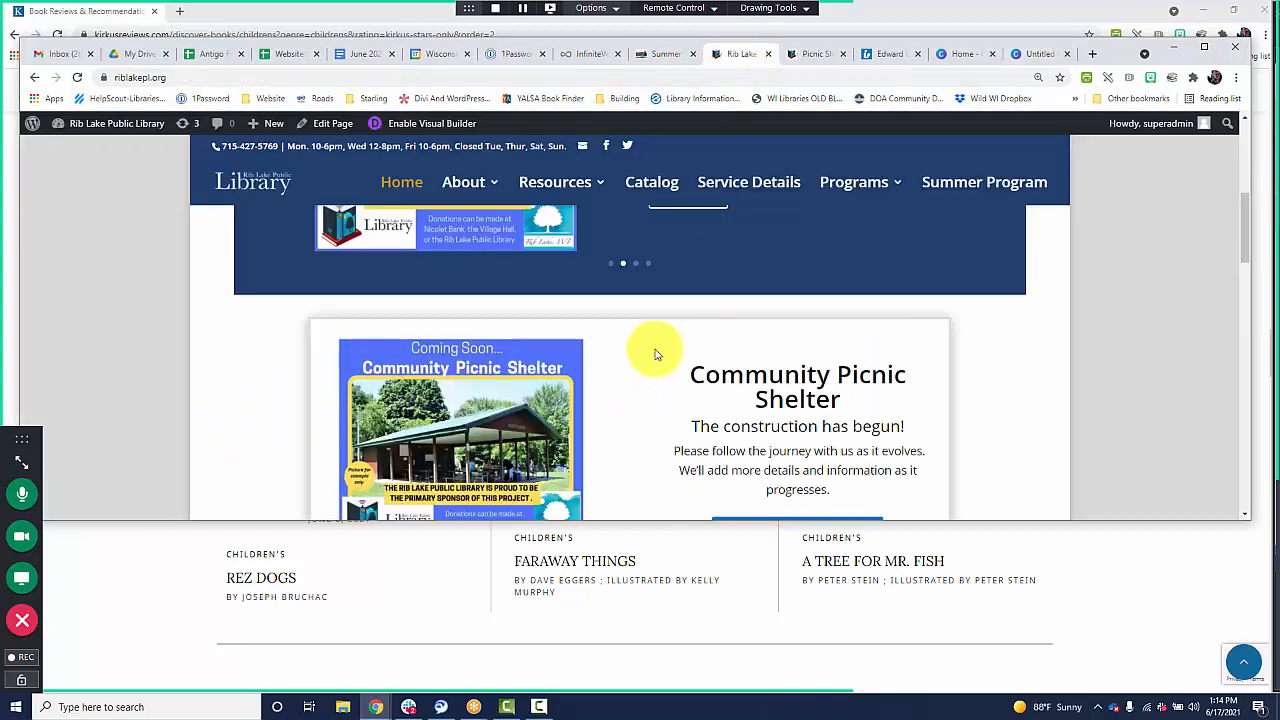
click(805, 55)
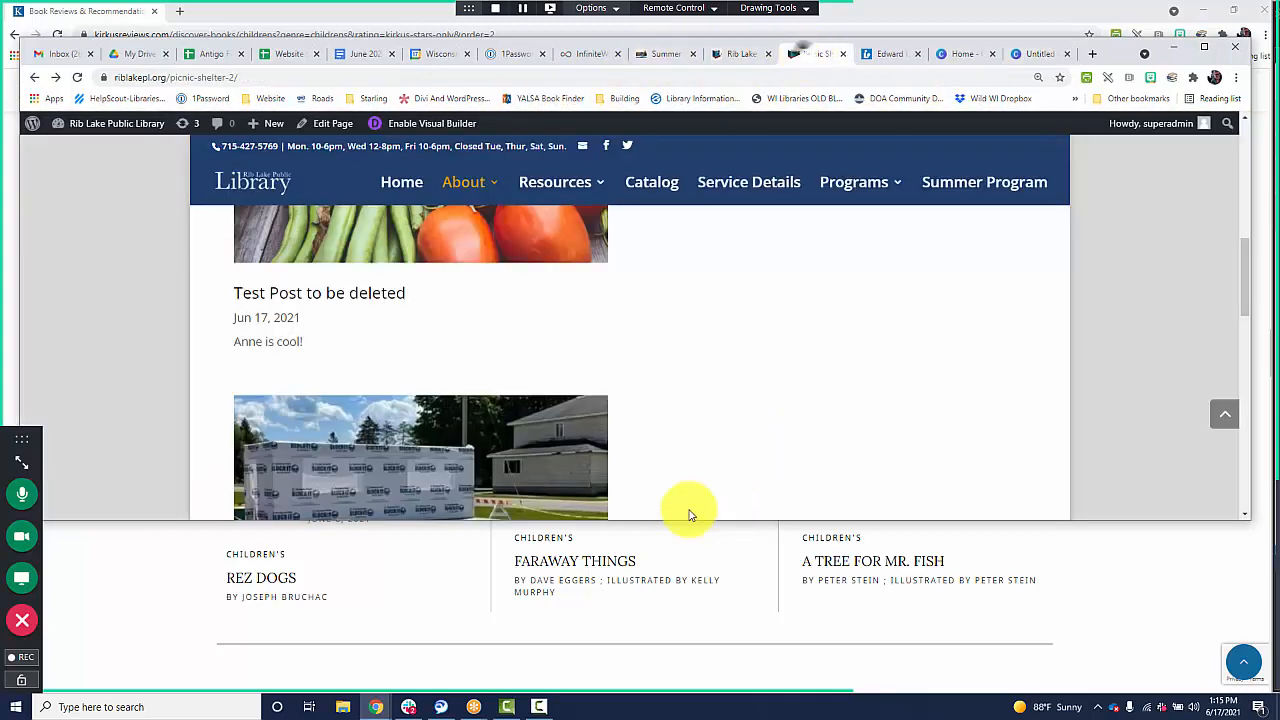
drag(670, 523, 666, 703)
scroll(563, 485, down, 3)
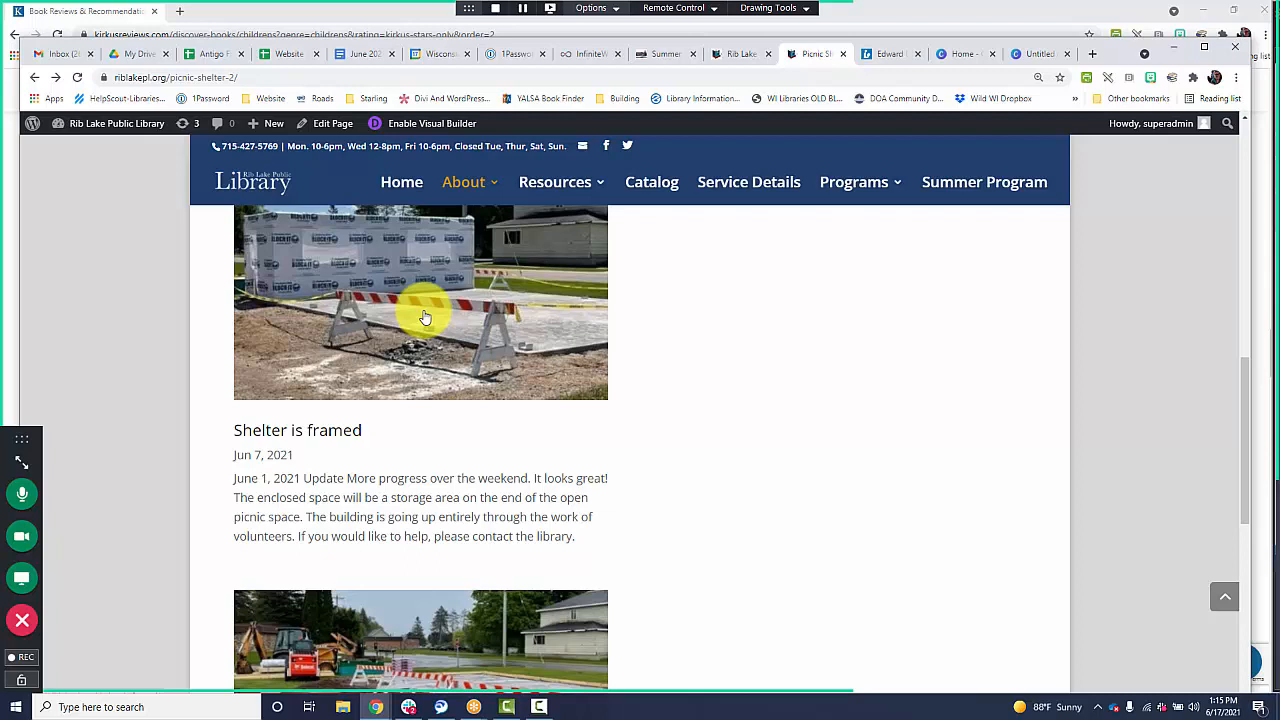
scroll(605, 415, down, 2)
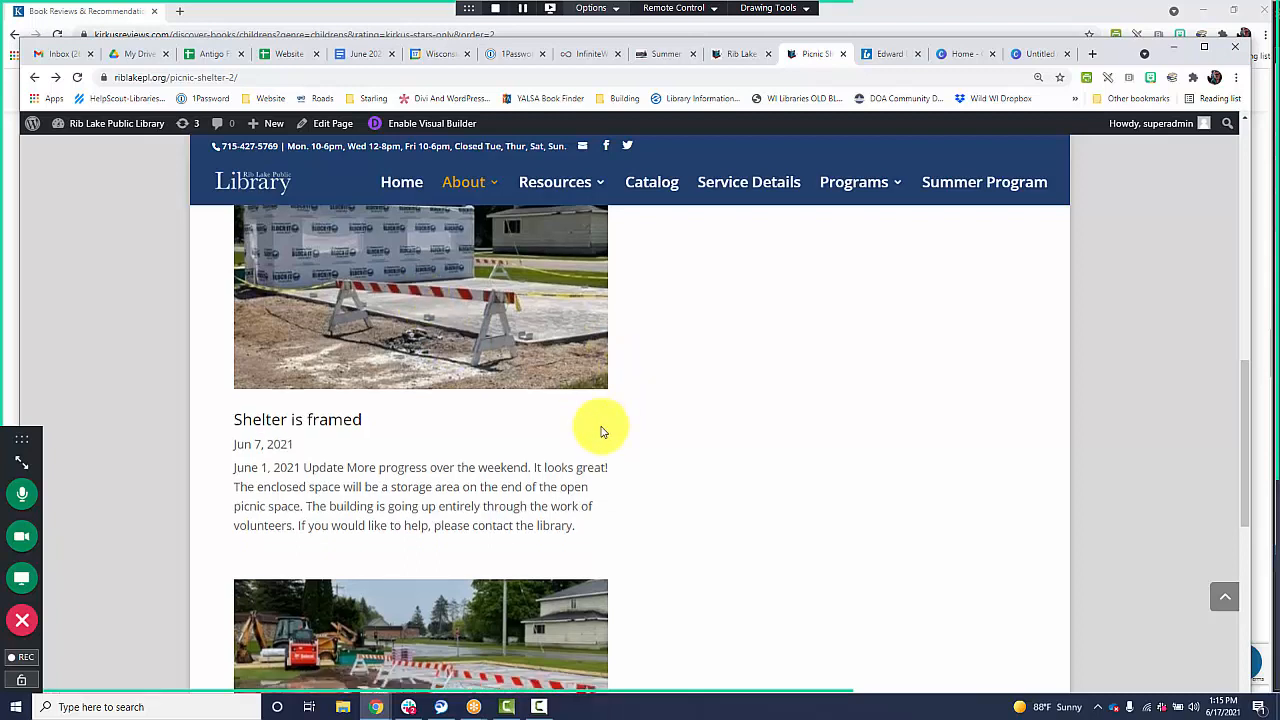
scroll(615, 419, down, 1)
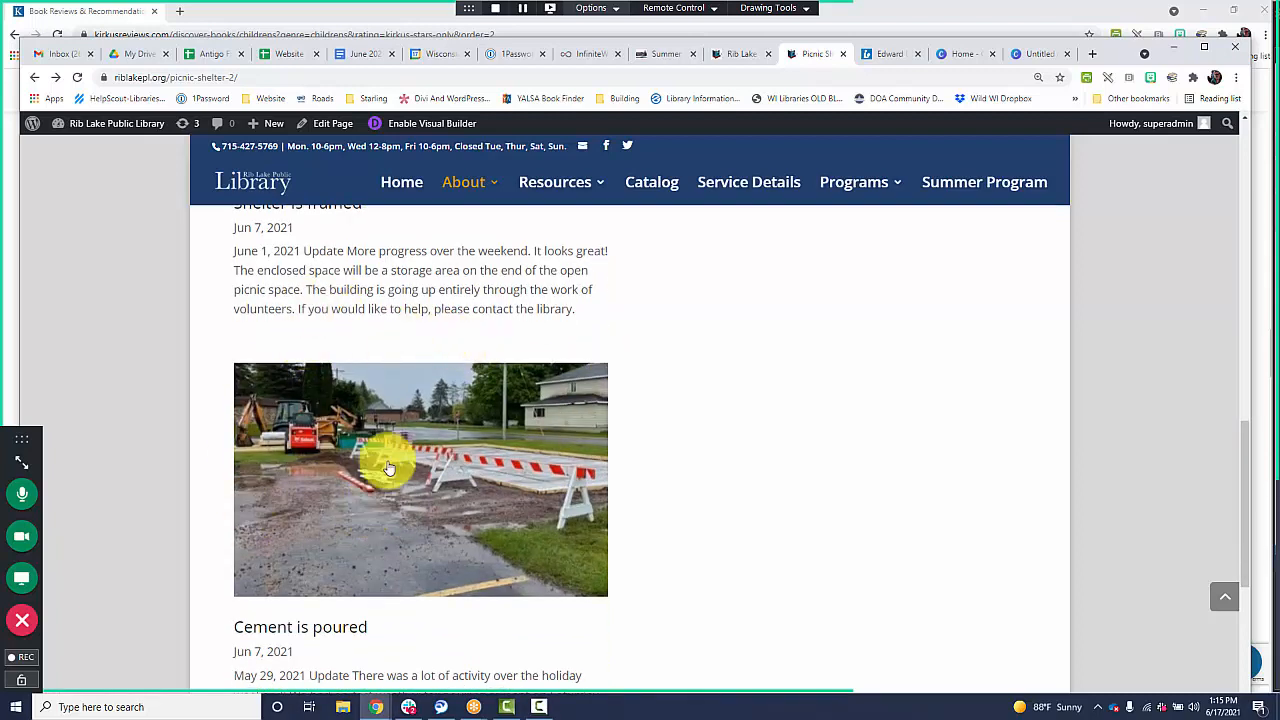